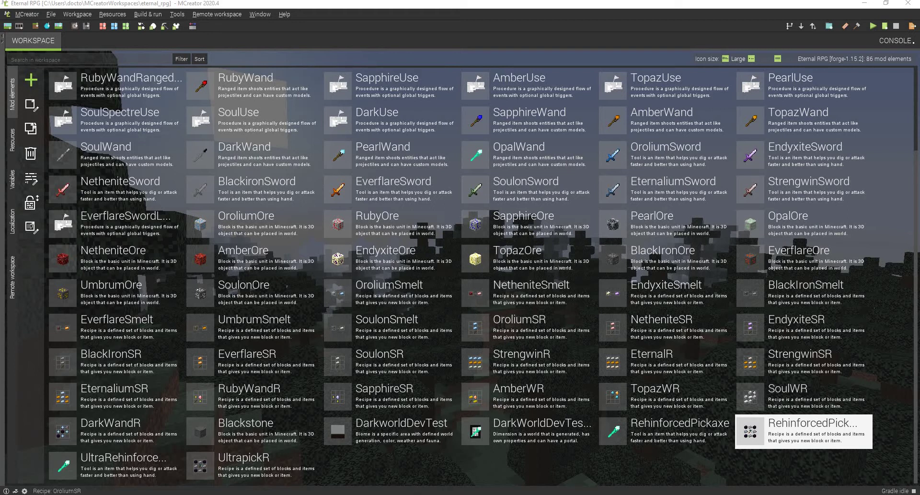
Open a new blank Microsoft Edge window from the Edge taskbar jump list.
{"action": "right_click", "coordinate": [378, 494]}
{"action": "left_click", "coordinate": [355, 450]}
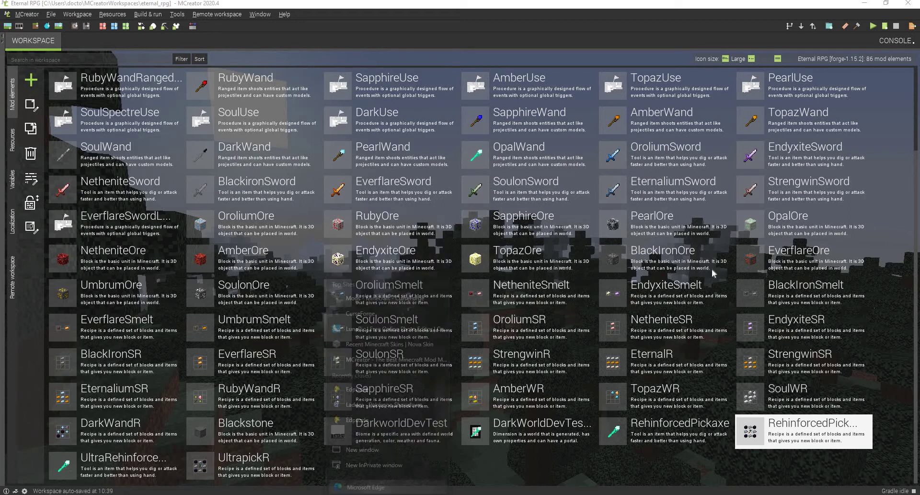
Go to mcreator.net and open the RPG Challenge forum topic.
{"action": "left_click", "coordinate": [679, 226]}
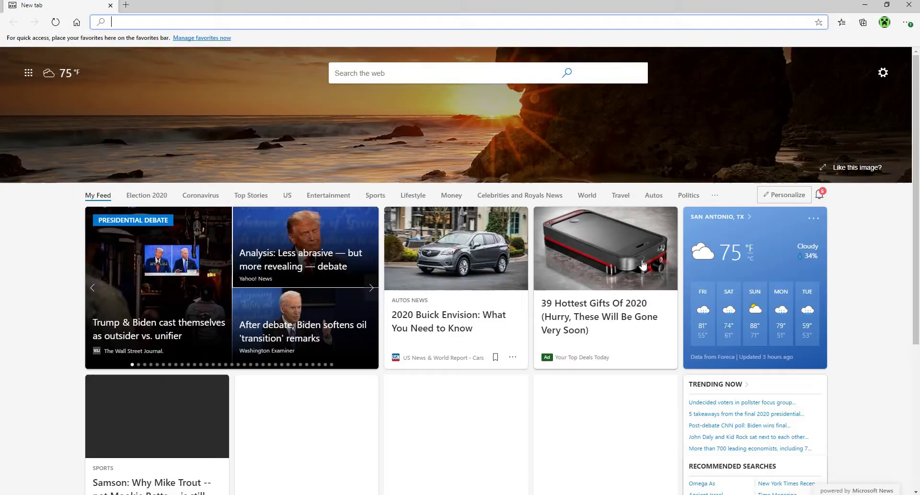
{"action": "type", "text": "mc"}
{"action": "left_click", "coordinate": [281, 115]}
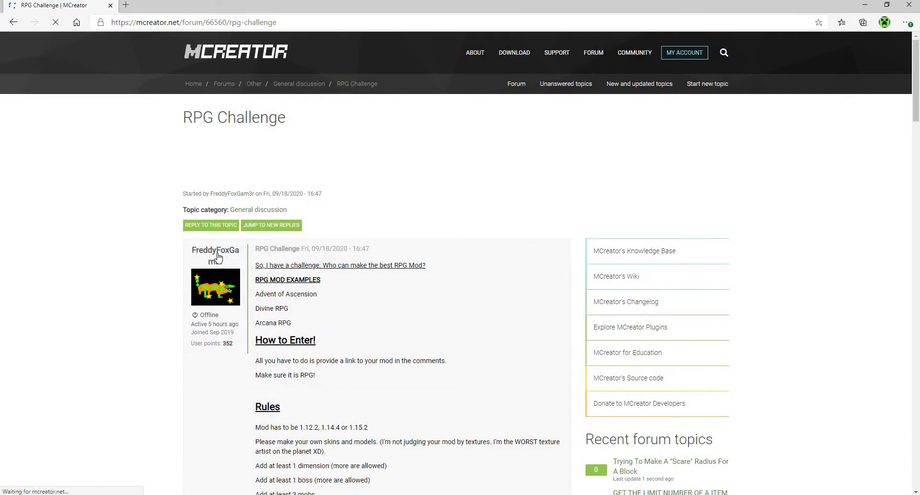
Read through the RPG Challenge topic's rules and replies.
{"action": "scroll", "coordinate": [293, 261], "scroll_direction": "down", "scroll_amount": 4}
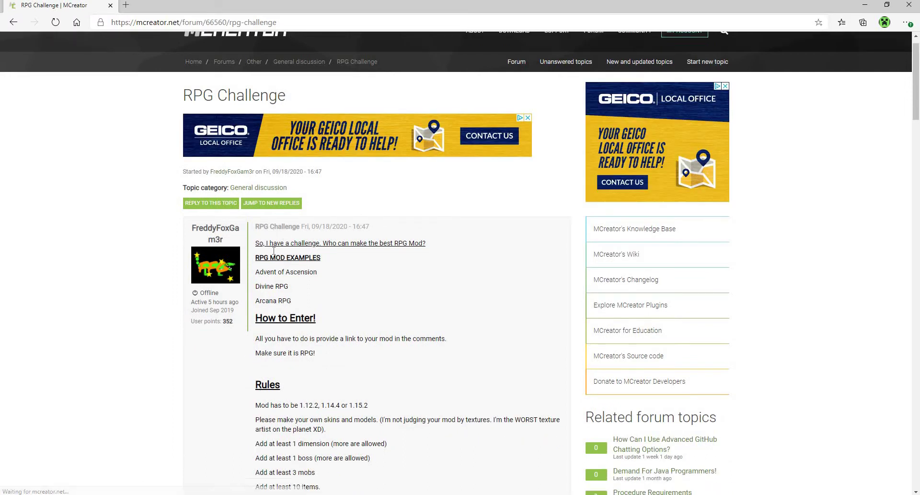
{"action": "scroll", "coordinate": [219, 158], "scroll_direction": "up", "scroll_amount": 3}
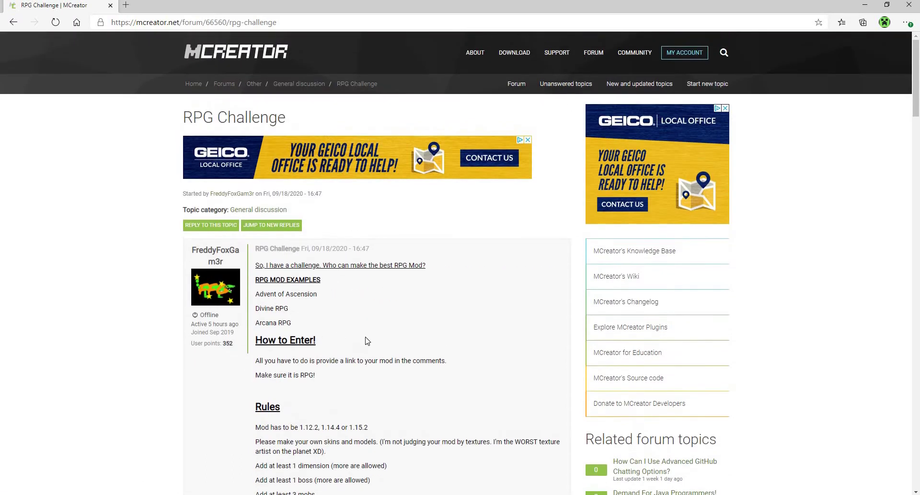
{"action": "scroll", "coordinate": [330, 308], "scroll_direction": "down", "scroll_amount": 20}
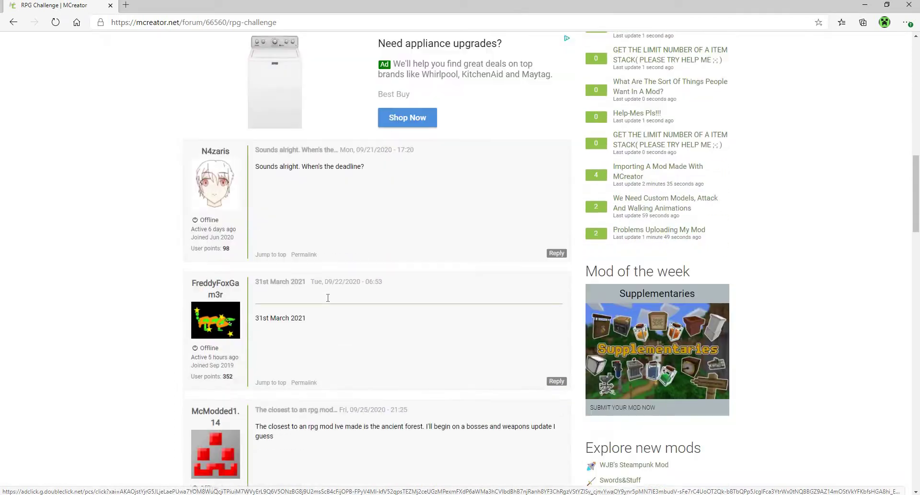
{"action": "scroll", "coordinate": [323, 300], "scroll_direction": "down", "scroll_amount": 6}
{"action": "scroll", "coordinate": [296, 323], "scroll_direction": "up", "scroll_amount": 20}
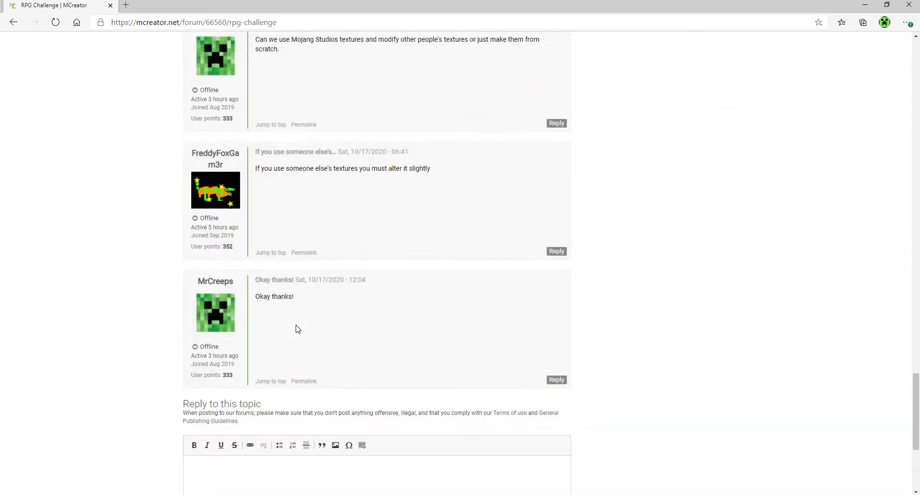
{"action": "scroll", "coordinate": [298, 320], "scroll_direction": "up", "scroll_amount": 15}
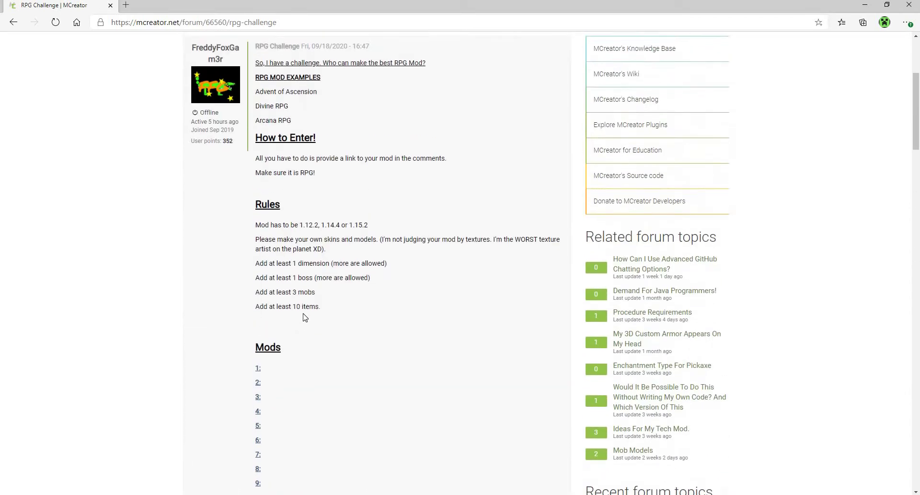
{"action": "scroll", "coordinate": [301, 309], "scroll_direction": "down", "scroll_amount": 10}
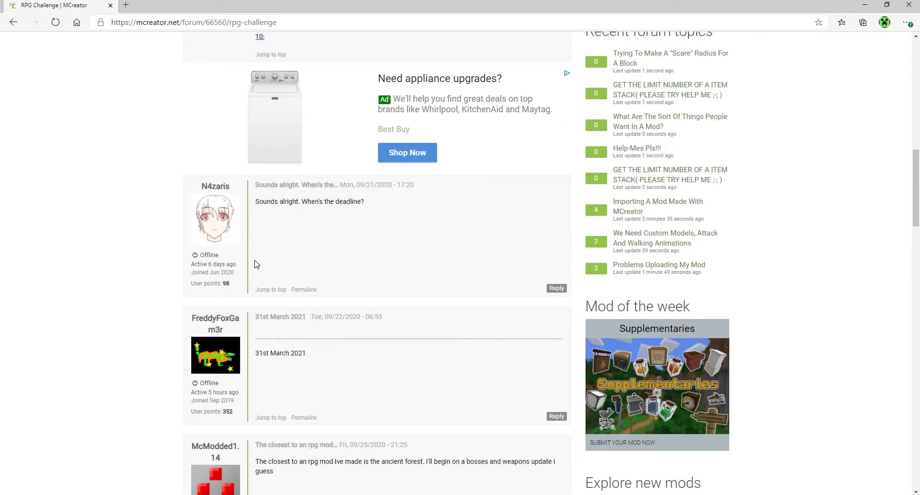
{"action": "scroll", "coordinate": [350, 355], "scroll_direction": "up", "scroll_amount": 10}
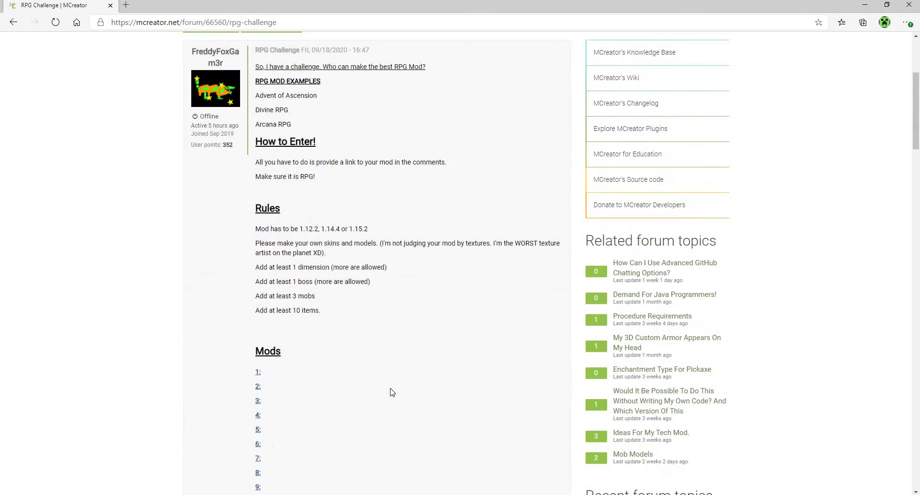
{"action": "scroll", "coordinate": [386, 324], "scroll_direction": "up", "scroll_amount": 4}
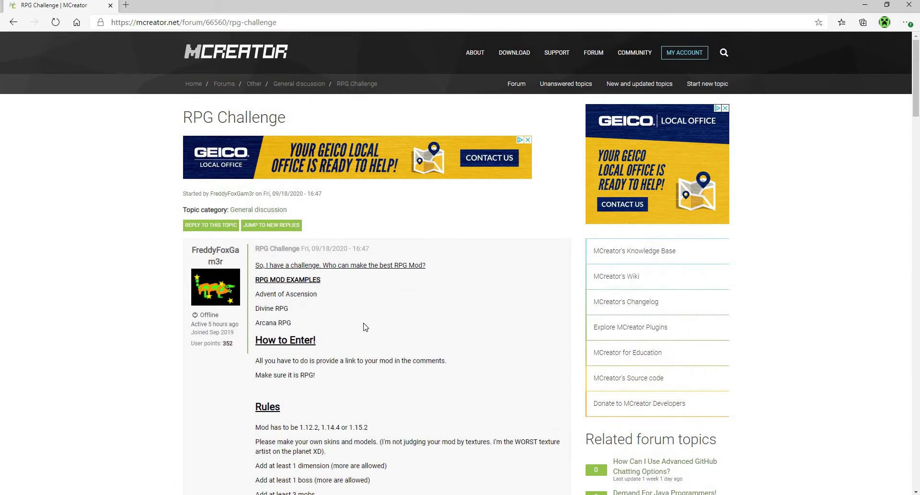
{"action": "scroll", "coordinate": [371, 292], "scroll_direction": "down", "scroll_amount": 20}
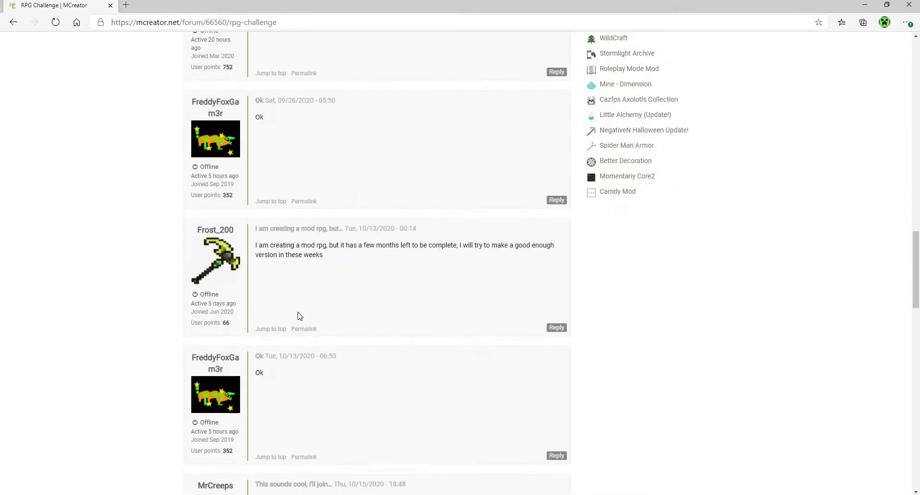
{"action": "scroll", "coordinate": [280, 327], "scroll_direction": "down", "scroll_amount": 17}
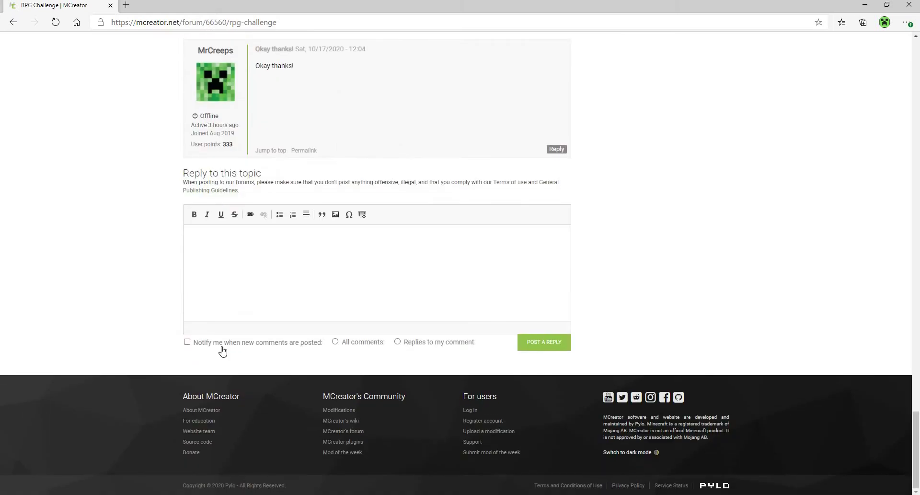
{"action": "scroll", "coordinate": [223, 351], "scroll_direction": "up", "scroll_amount": 5}
{"action": "scroll", "coordinate": [222, 351], "scroll_direction": "up", "scroll_amount": 20}
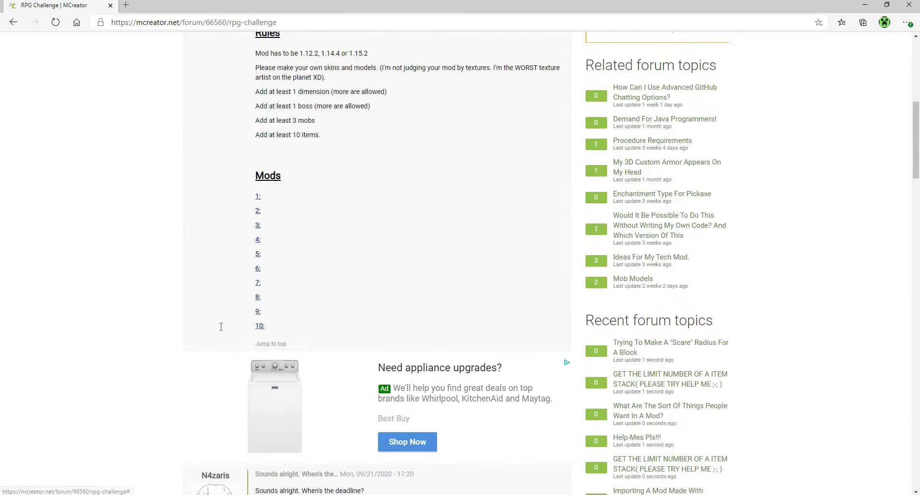
{"action": "scroll", "coordinate": [226, 323], "scroll_direction": "up", "scroll_amount": 7}
{"action": "scroll", "coordinate": [257, 318], "scroll_direction": "down", "scroll_amount": 5}
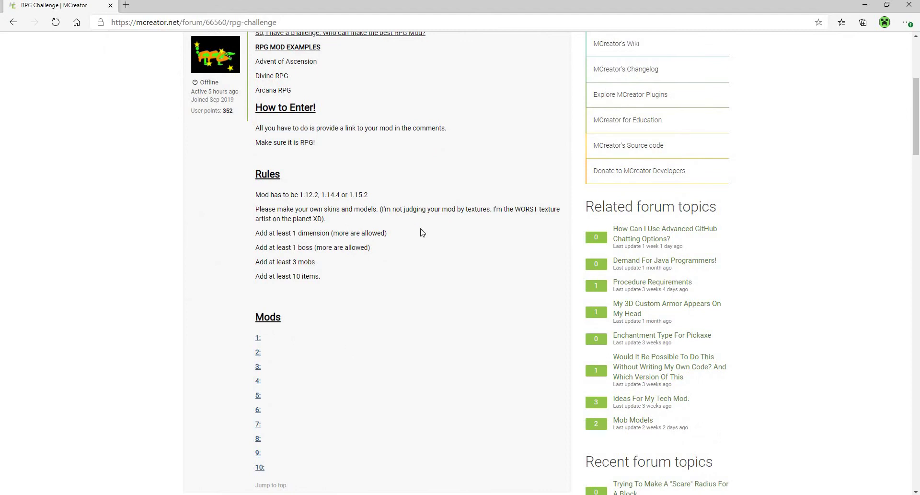
Highlight the Rules list, then the dimension, boss and mobs rule lines.
{"action": "mouse_move", "coordinate": [255, 192]}
{"action": "left_mouse_down"}
{"action": "mouse_move", "coordinate": [374, 239]}
{"action": "mouse_move", "coordinate": [393, 283]}
{"action": "left_mouse_up"}
{"action": "left_click", "coordinate": [417, 259]}
{"action": "left_click_drag", "start_coordinate": [317, 263], "coordinate": [248, 238]}
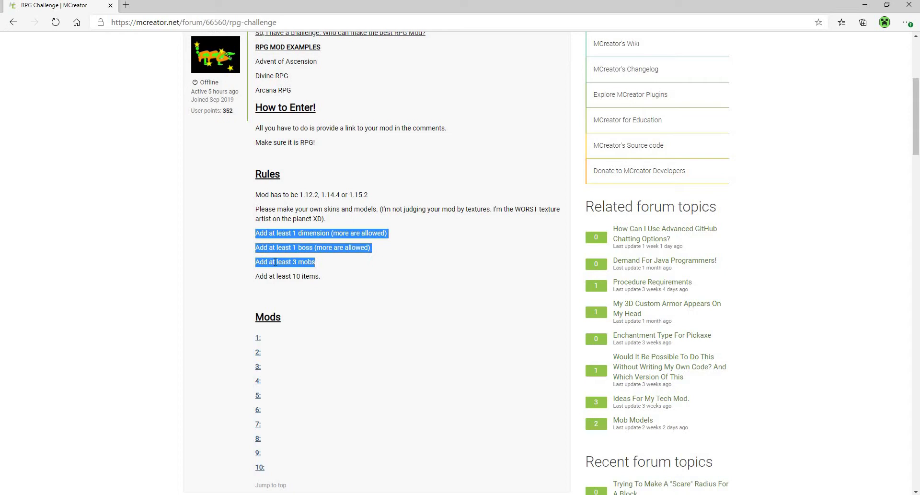
{"action": "left_click", "coordinate": [293, 290]}
{"action": "scroll", "coordinate": [293, 290], "scroll_direction": "up", "scroll_amount": 2}
{"action": "scroll", "coordinate": [294, 289], "scroll_direction": "down", "scroll_amount": 2}
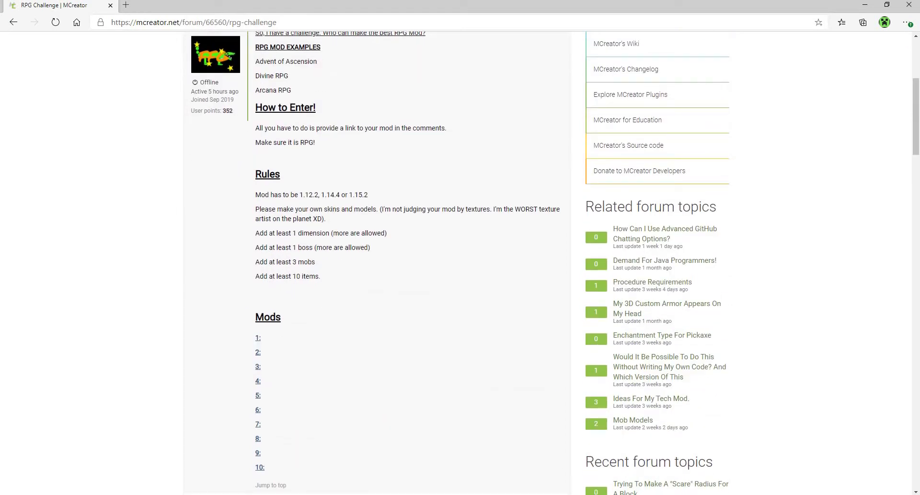
Back in MCreator, browse the element grid and select the DarkworldDevTest and DarkWorldDevTestDimension tiles.
{"action": "key", "text": "alt+Tab"}
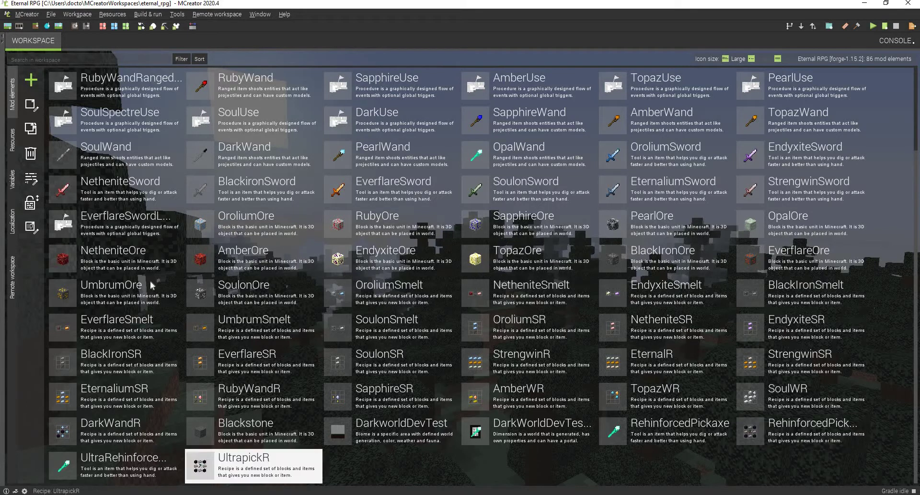
{"action": "scroll", "coordinate": [154, 248], "scroll_direction": "up", "scroll_amount": 3}
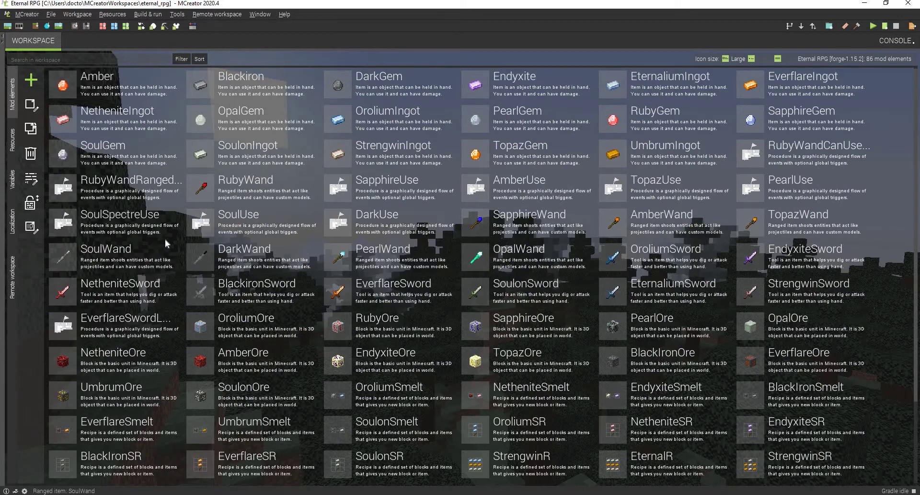
{"action": "scroll", "coordinate": [165, 244], "scroll_direction": "down", "scroll_amount": 3}
{"action": "scroll", "coordinate": [211, 290], "scroll_direction": "up", "scroll_amount": 2}
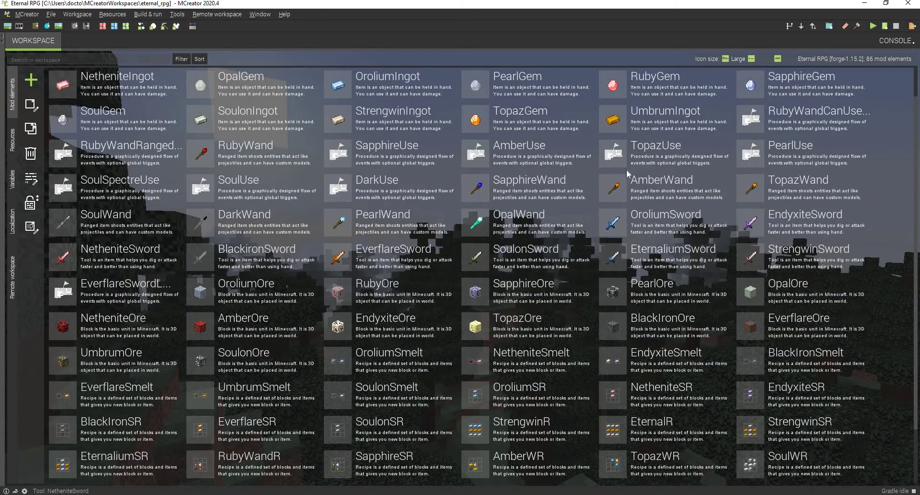
{"action": "scroll", "coordinate": [364, 422], "scroll_direction": "down", "scroll_amount": 2}
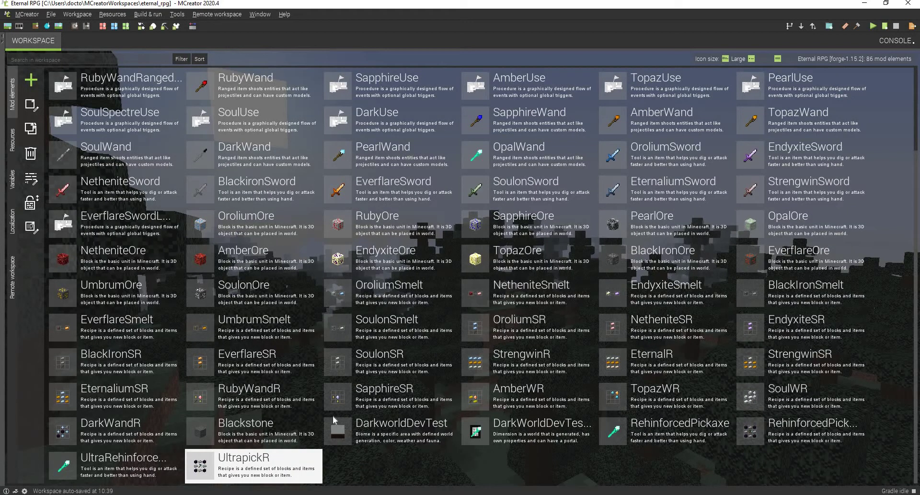
{"action": "left_click", "coordinate": [363, 443]}
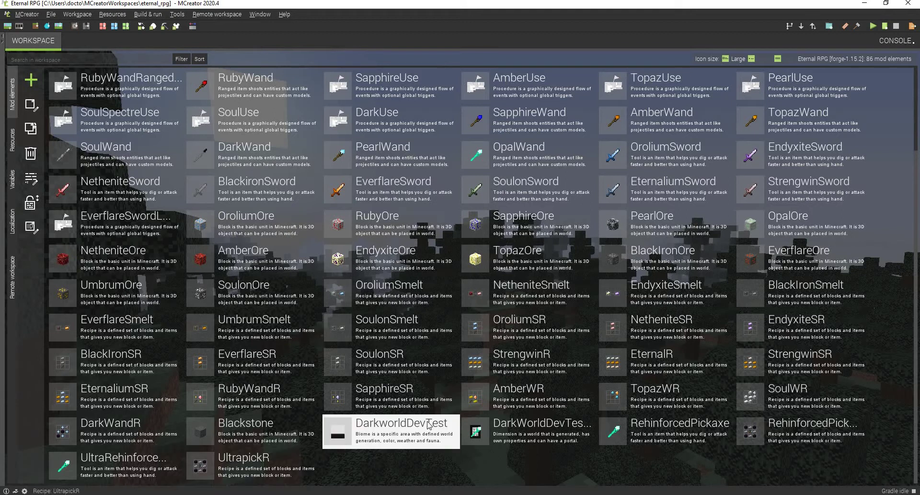
{"action": "left_click", "coordinate": [505, 422]}
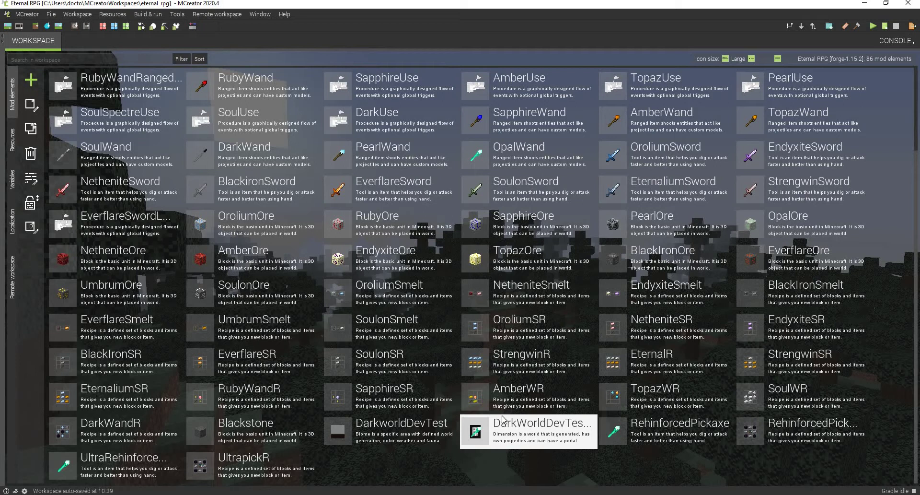
{"action": "left_click", "coordinate": [503, 418]}
Open and save the DarkworldDevTest biome and the DarkWorldDevTestDimension dimension.
{"action": "key", "text": "Return"}
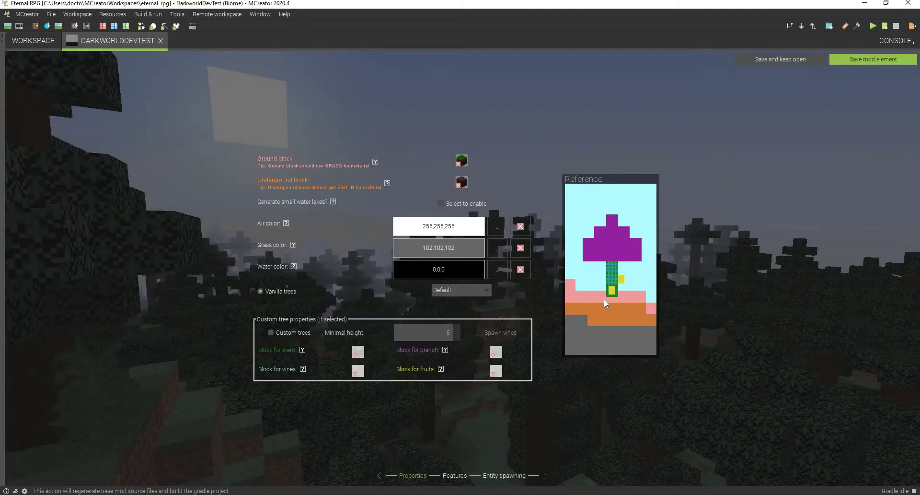
{"action": "left_click", "coordinate": [874, 59]}
{"action": "double_click", "coordinate": [460, 432]}
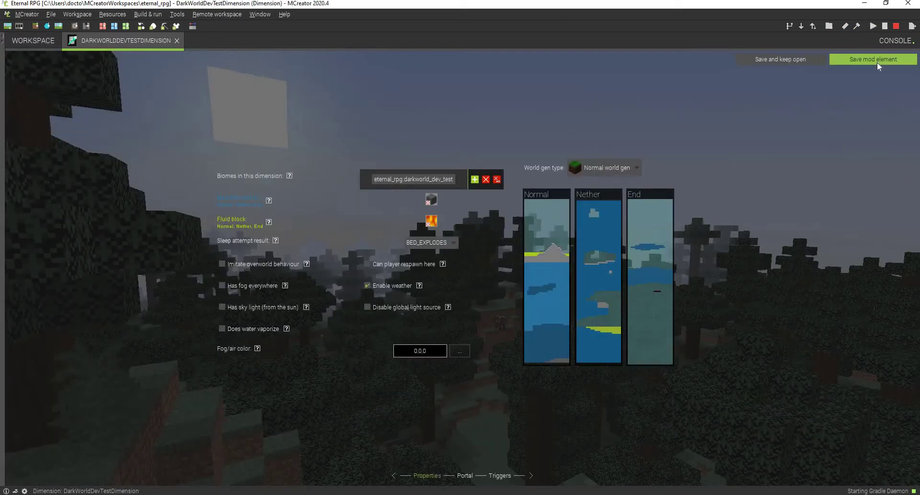
{"action": "left_click", "coordinate": [863, 59]}
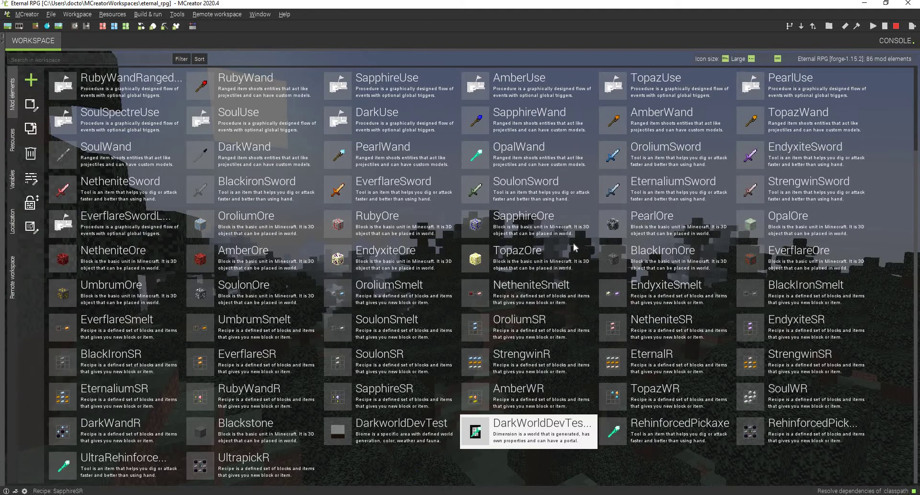
Reopen and save both the biome and the dimension a second time.
{"action": "key", "text": "Return"}
{"action": "left_click", "coordinate": [869, 58]}
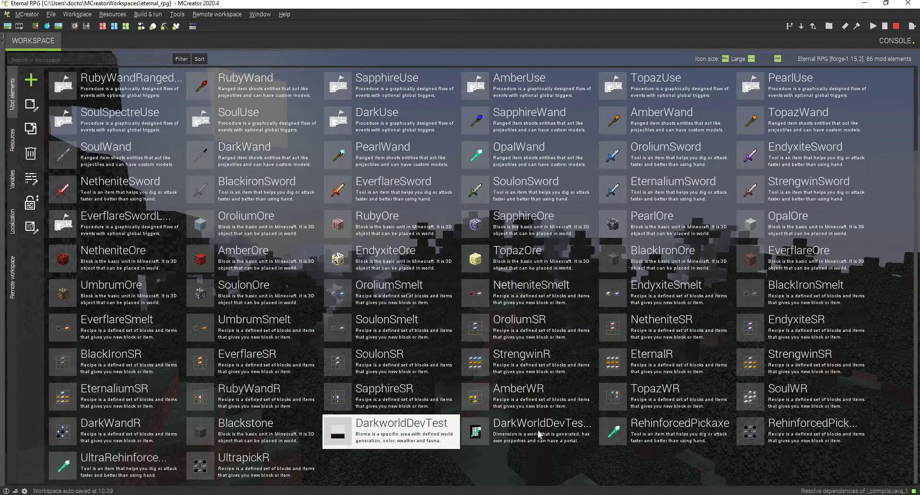
{"action": "double_click", "coordinate": [517, 430]}
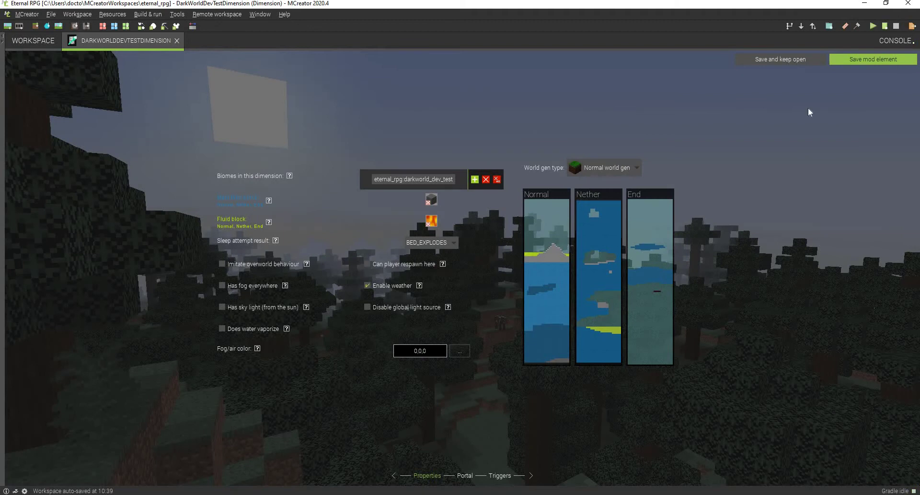
{"action": "left_click", "coordinate": [896, 61]}
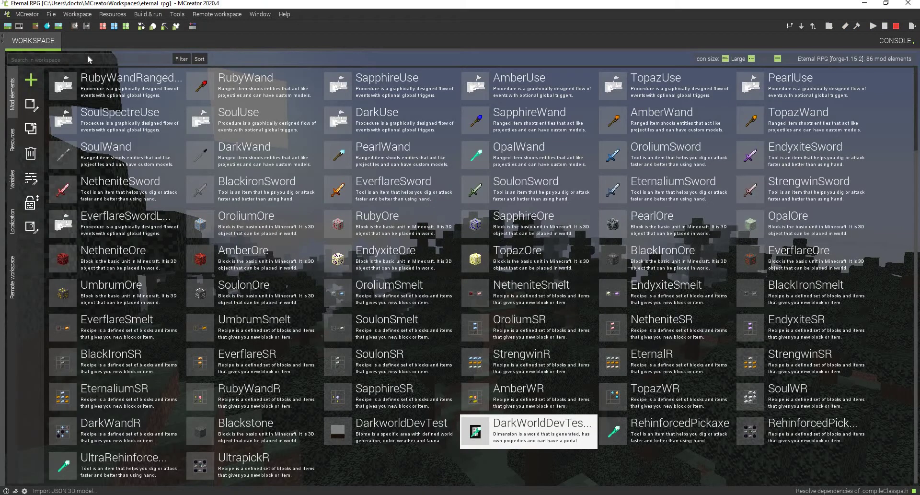
Set Mod version to InDev 1.0.3.3 in Workspace settings, then reopen to confirm and save.
{"action": "key", "text": "alt+w"}
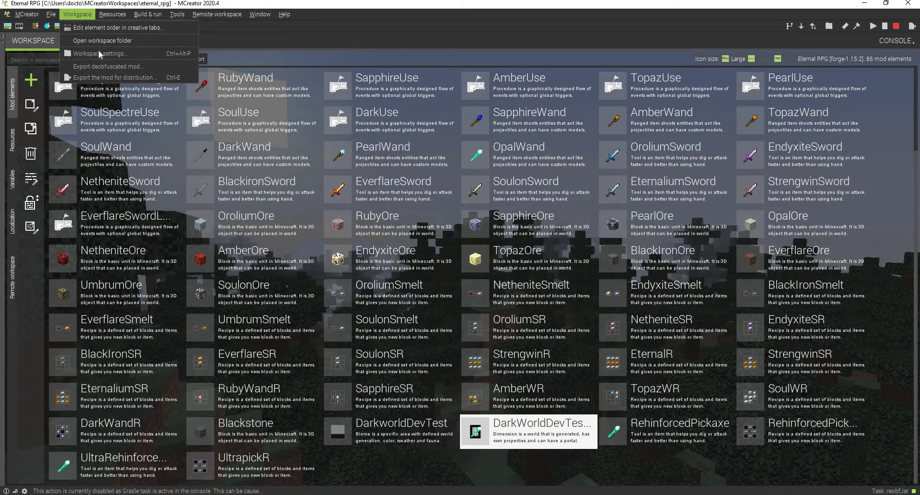
{"action": "left_click", "coordinate": [98, 53]}
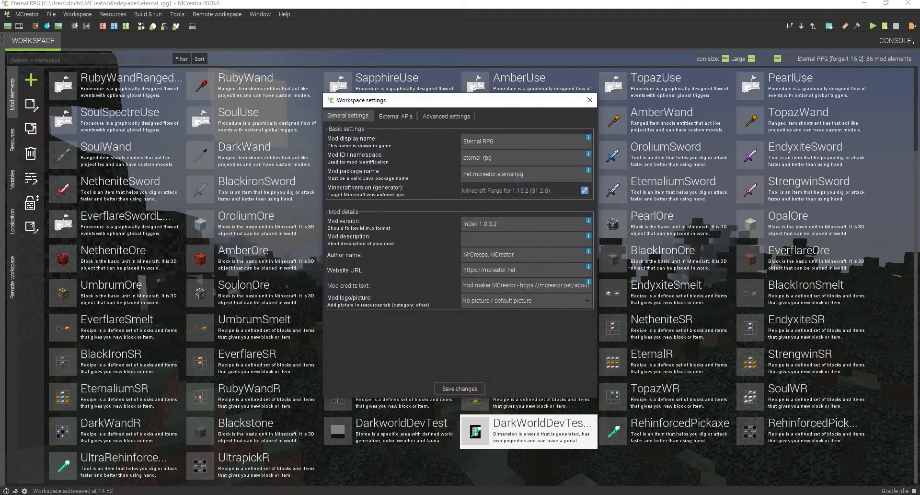
{"action": "key", "text": "BackSpace"}
{"action": "key", "text": "BackSpace"}
{"action": "left_click", "coordinate": [459, 388]}
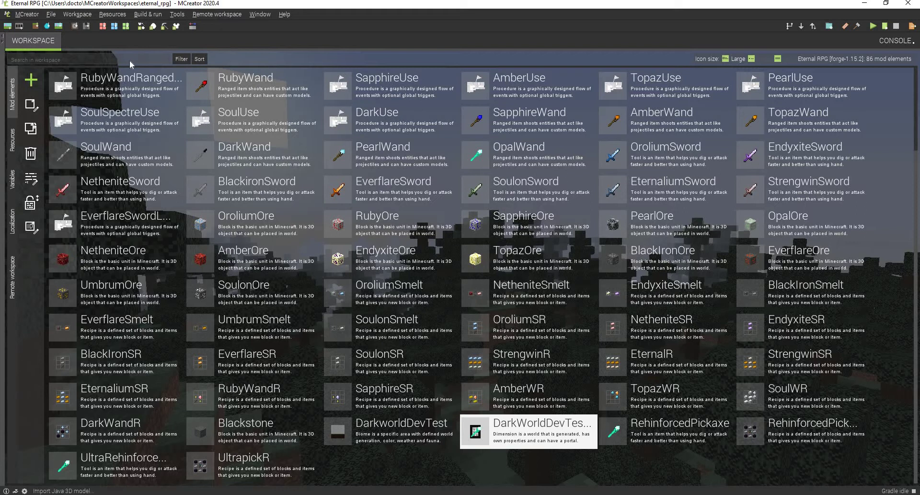
{"action": "left_click", "coordinate": [77, 14]}
{"action": "left_click", "coordinate": [98, 54]}
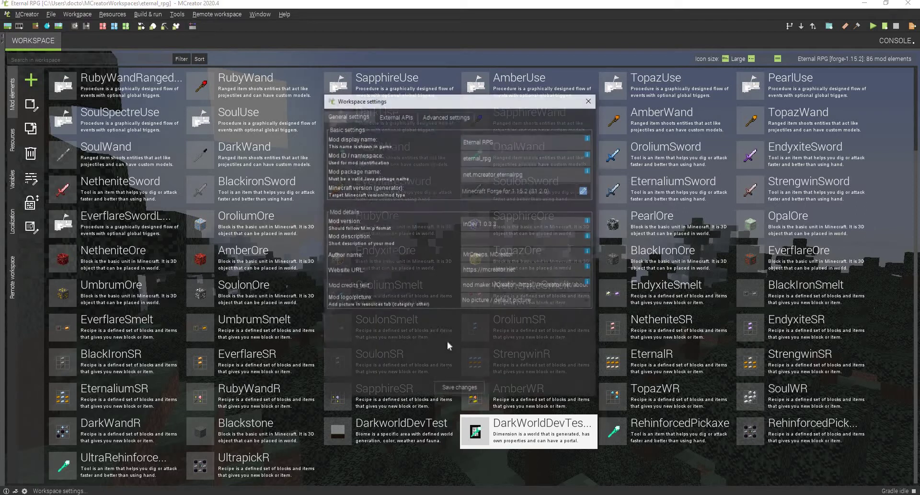
{"action": "left_click", "coordinate": [458, 389]}
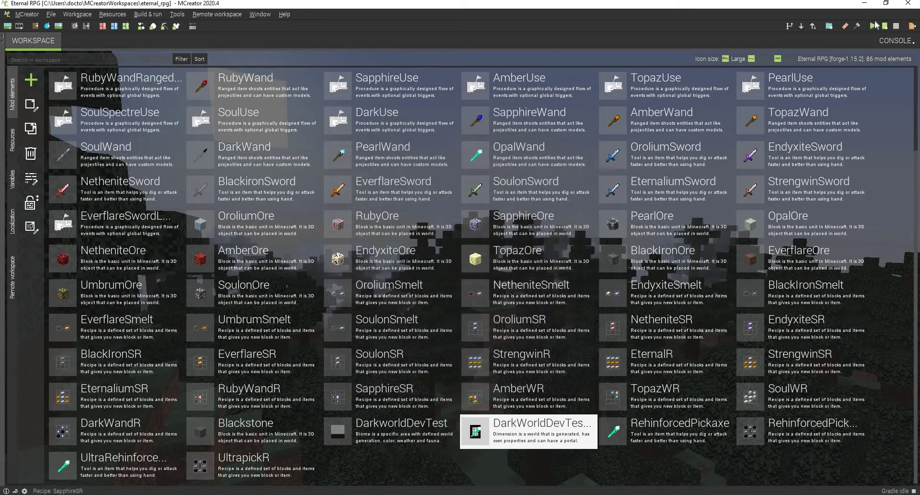
Run the test client, browsing the AmberOre element and the three workspace screenshots while it builds.
{"action": "left_click", "coordinate": [869, 28]}
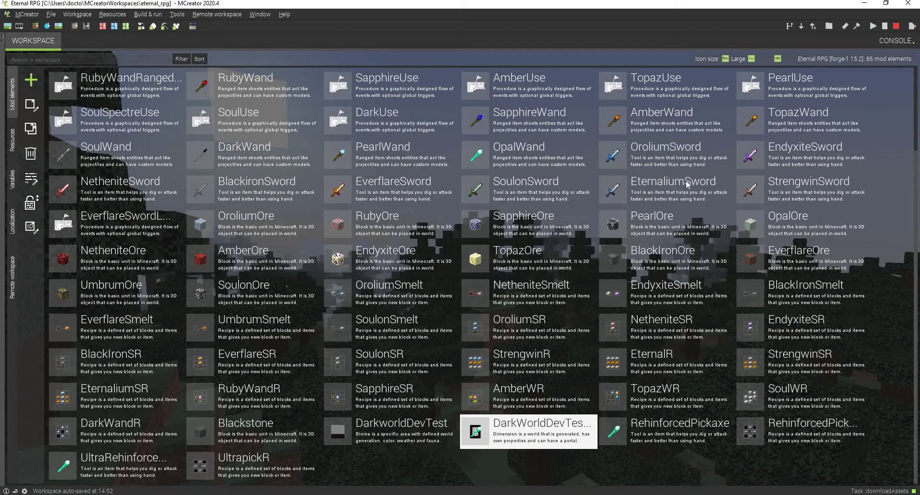
{"action": "left_click", "coordinate": [242, 271]}
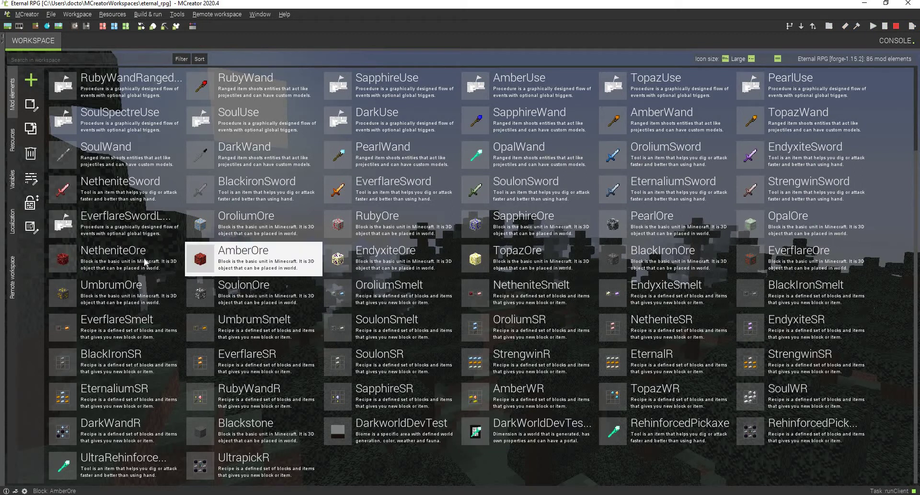
{"action": "left_click", "coordinate": [173, 260]}
{"action": "left_click", "coordinate": [14, 143]}
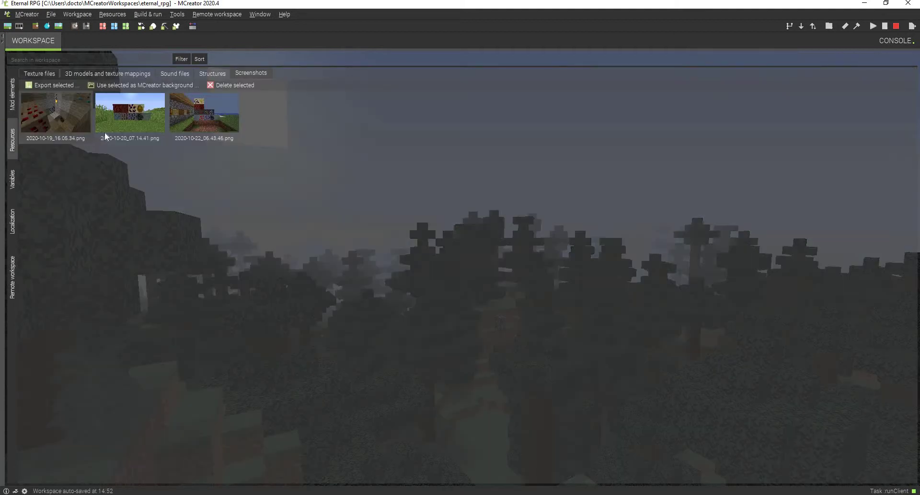
{"action": "left_click", "coordinate": [625, 144]}
{"action": "left_click", "coordinate": [214, 118]}
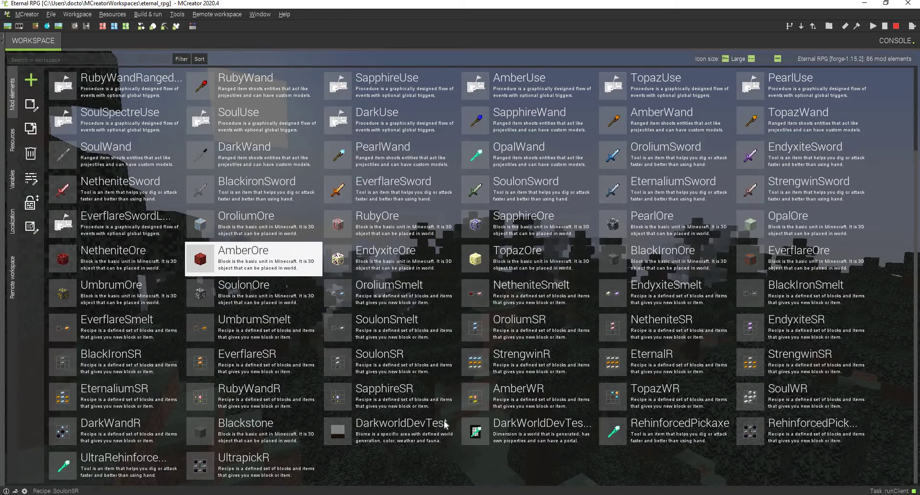
Maximize the Minecraft 1.15.2 loading window and go to the singleplayer world list.
{"action": "left_click", "coordinate": [344, 417]}
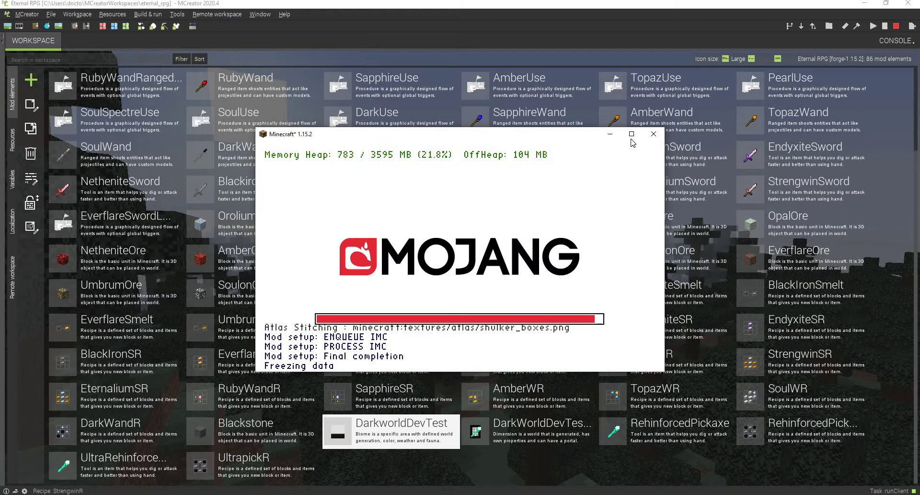
{"action": "left_click", "coordinate": [632, 137]}
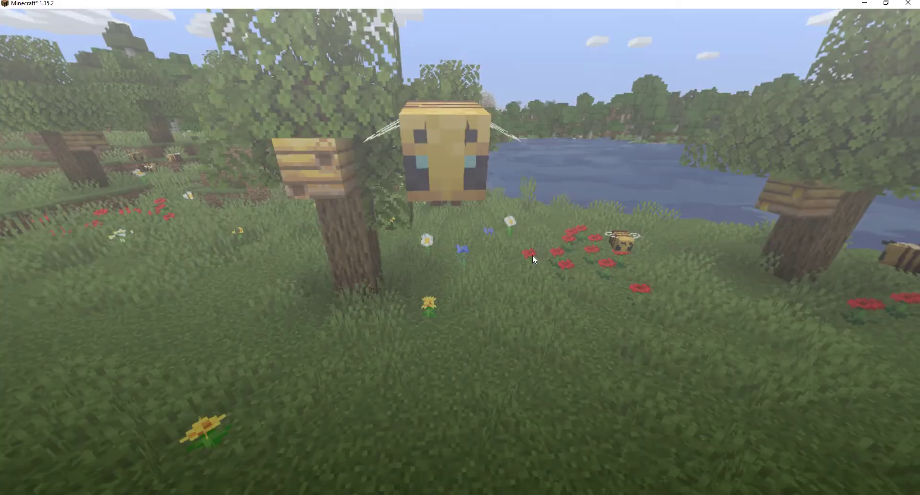
{"action": "left_click", "coordinate": [509, 240]}
Start a new world and switch its Game Mode from Survival to Creative.
{"action": "left_click", "coordinate": [608, 417]}
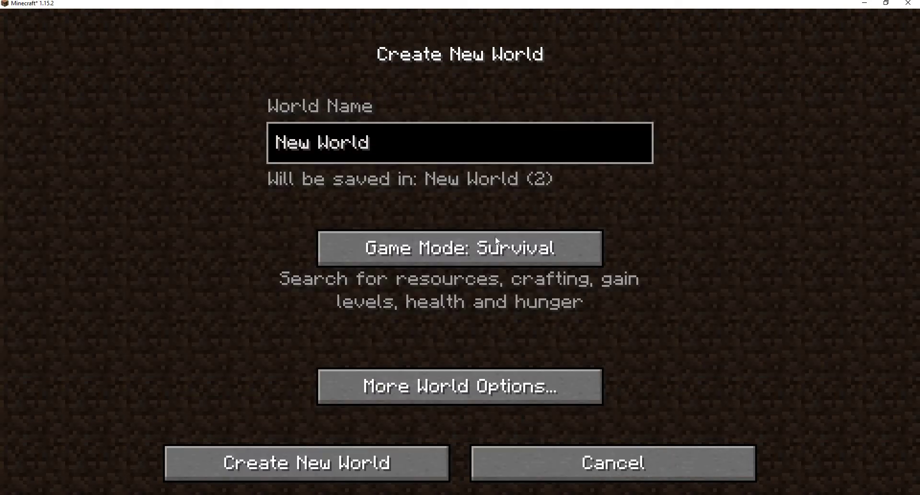
{"action": "key", "text": "Tab"}
{"action": "key", "text": "Return"}
{"action": "key", "text": "Return"}
{"action": "key", "text": "Tab"}
{"action": "key", "text": "Return"}
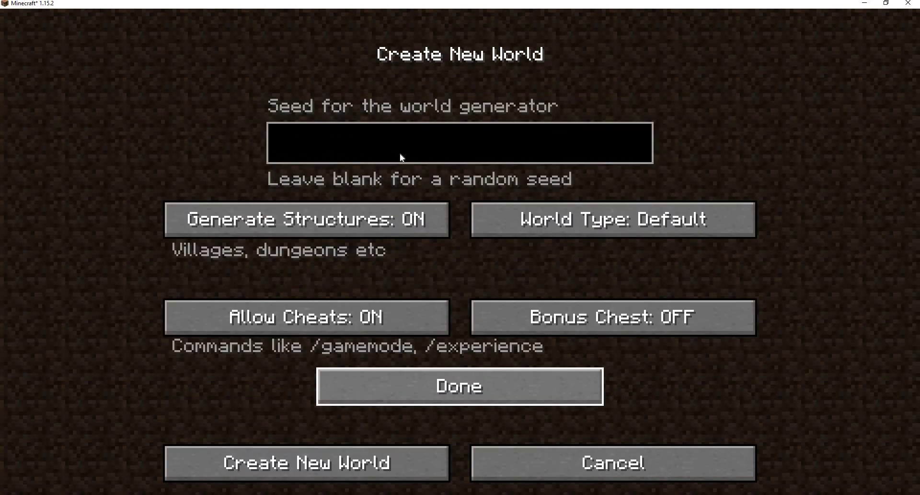
{"action": "key", "text": "Return"}
Name the world 'Eternal RPG', keep Creative mode, and generate it.
{"action": "key", "text": "BackSpace"}
{"action": "key", "text": "BackSpace"}
{"action": "key", "text": "BackSpace"}
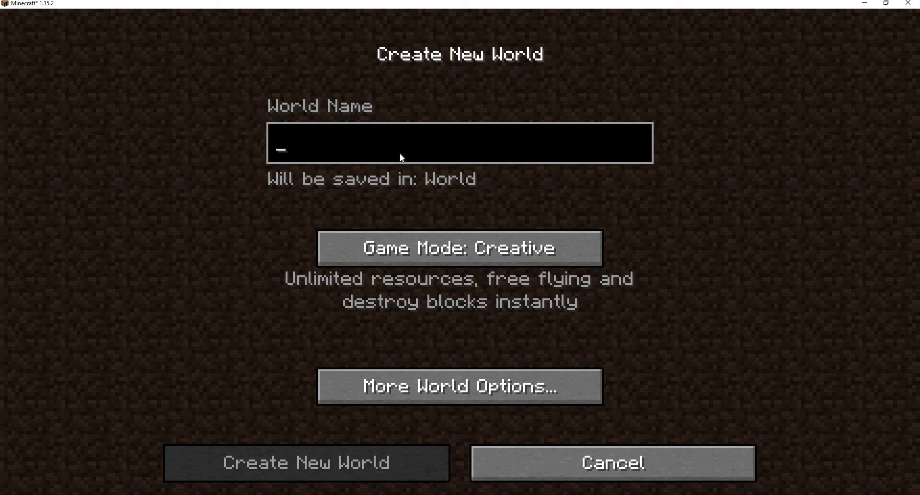
{"action": "type", "text": "Eternal RPG"}
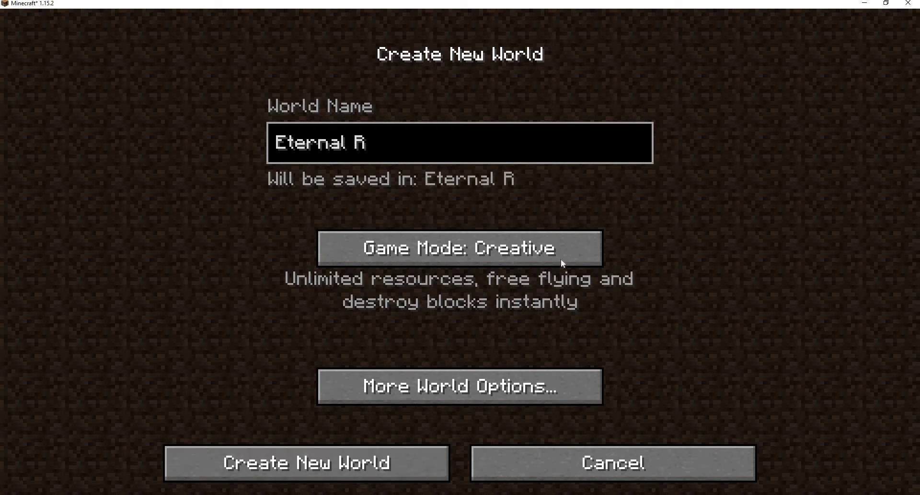
{"action": "key", "text": "Tab"}
{"action": "key", "text": "Return"}
{"action": "key", "text": "Return"}
{"action": "key", "text": "Return"}
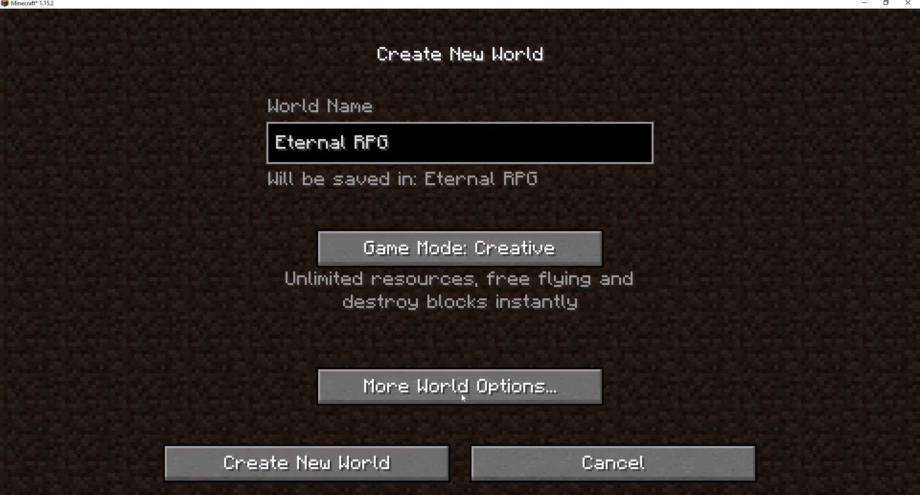
{"action": "left_click", "coordinate": [461, 393]}
{"action": "left_click", "coordinate": [444, 401]}
{"action": "key", "text": "Return"}
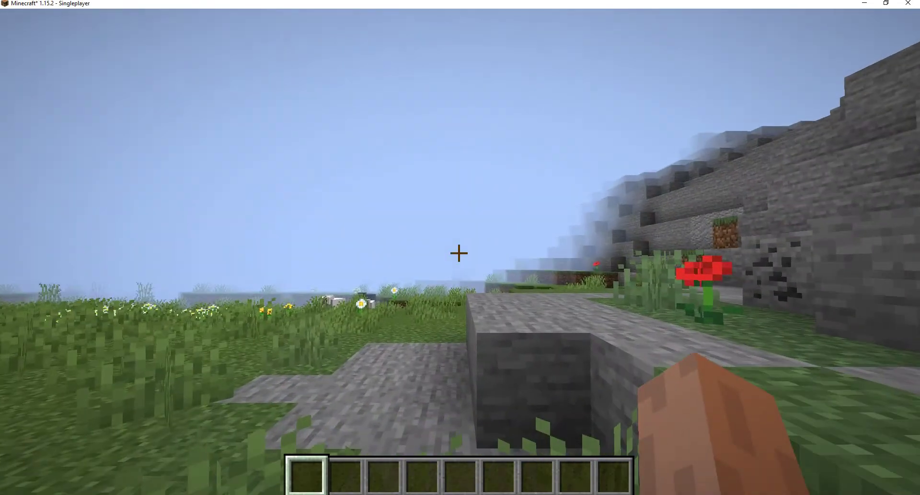
Put Obsidian and the Dark World Dev Test Dimension Portal Igniter into the hotbar.
{"action": "key", "text": "F3"}
{"action": "key", "text": "w"}
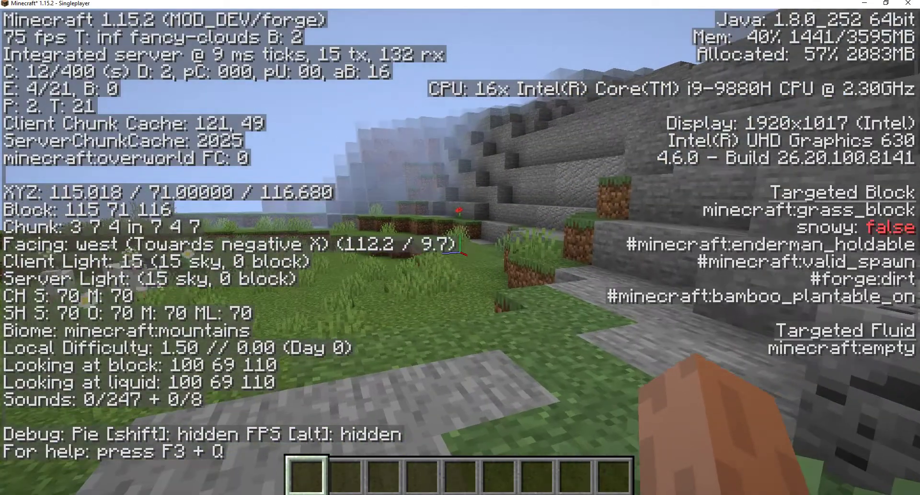
{"action": "key", "text": "F3"}
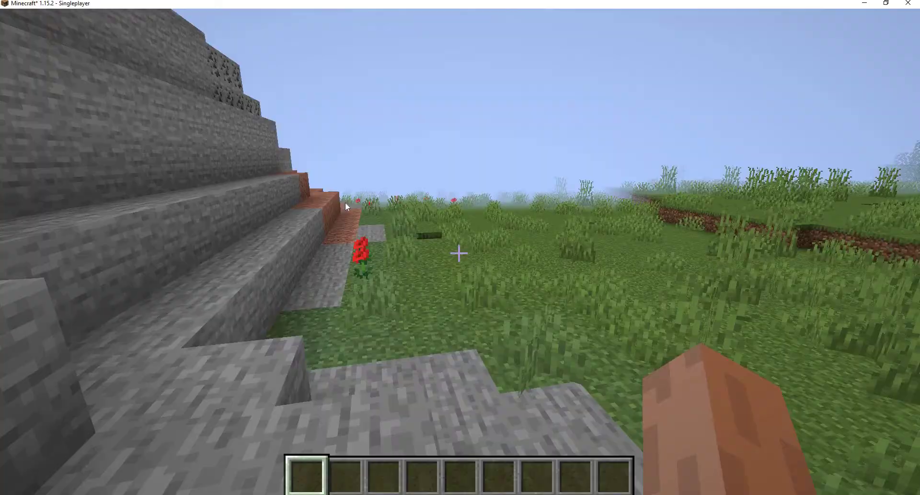
{"action": "key", "text": "e"}
{"action": "scroll", "coordinate": [470, 268], "scroll_direction": "down", "scroll_amount": 12}
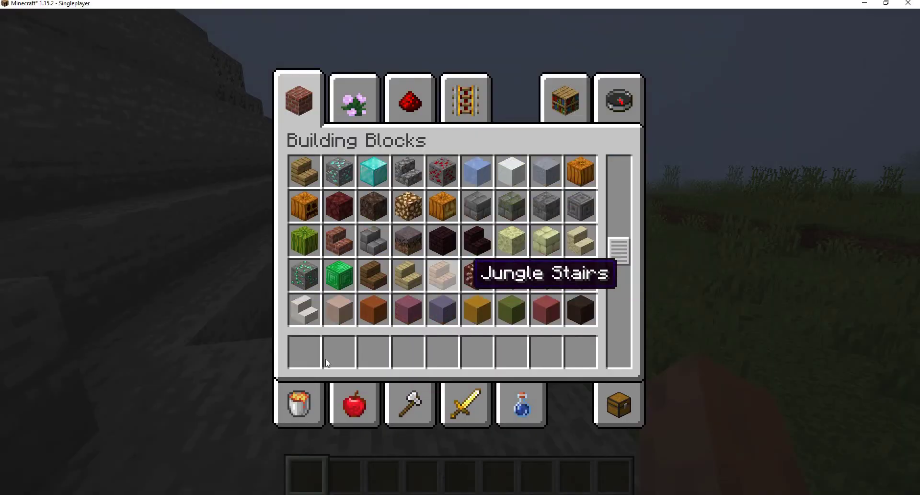
{"action": "left_click", "coordinate": [478, 171]}
{"action": "left_click", "coordinate": [305, 352]}
{"action": "left_click", "coordinate": [411, 405]}
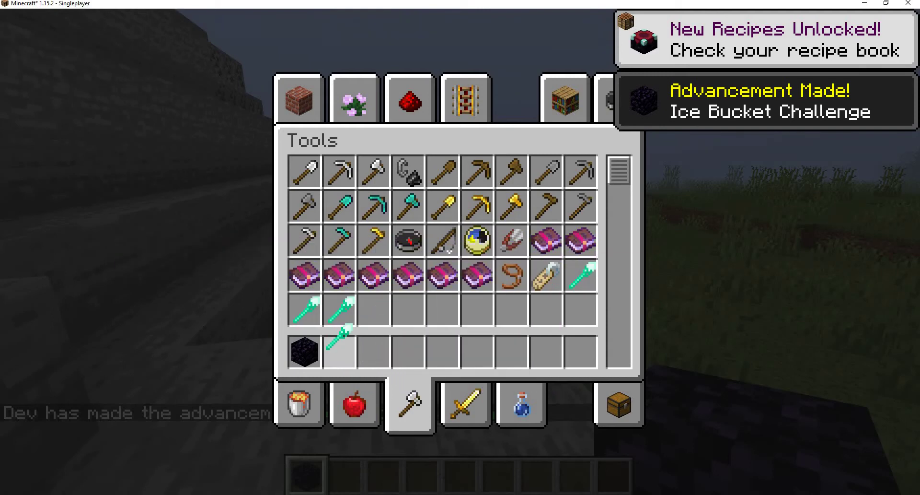
{"action": "key", "text": "e"}
{"action": "key", "text": "2"}
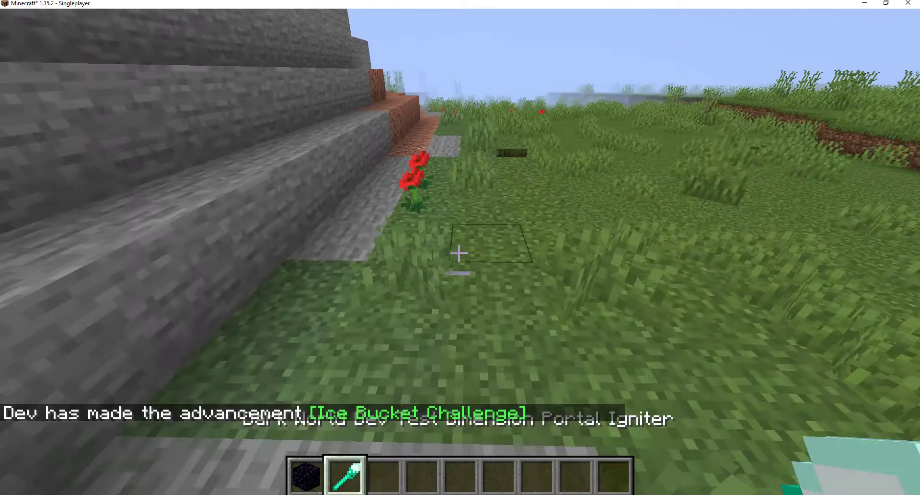
Build the obsidian portal frame, breaking and replacing one misplaced block.
{"action": "right_click", "coordinate": [459, 253]}
{"action": "right_click", "coordinate": [459, 254]}
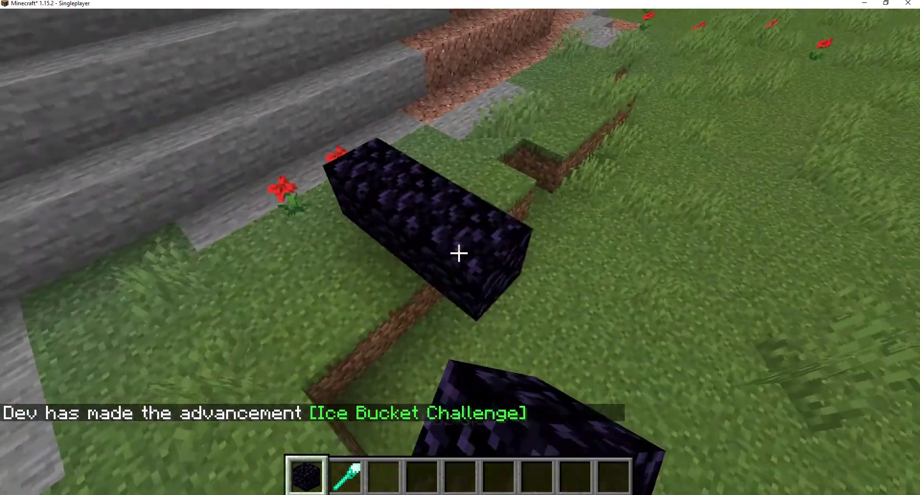
{"action": "right_click", "coordinate": [459, 253]}
{"action": "right_click", "coordinate": [459, 254]}
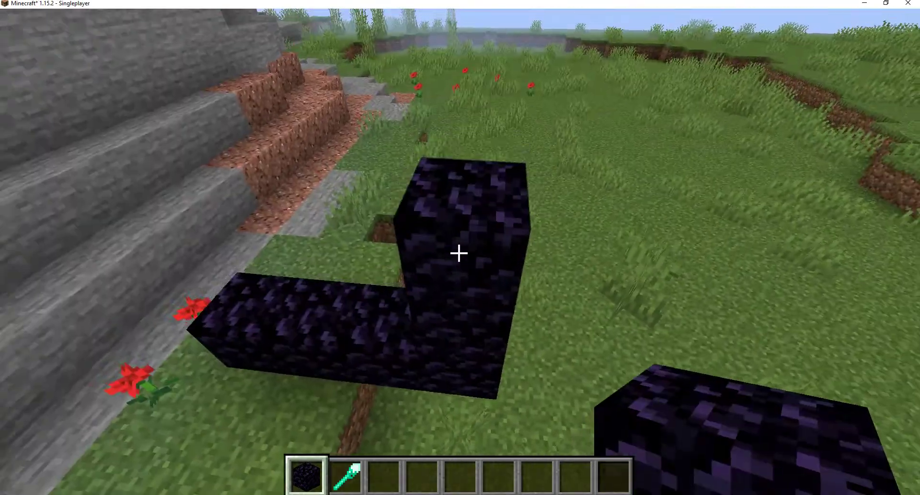
{"action": "right_click", "coordinate": [459, 253]}
{"action": "right_click", "coordinate": [459, 253]}
{"action": "left_click", "coordinate": [459, 254]}
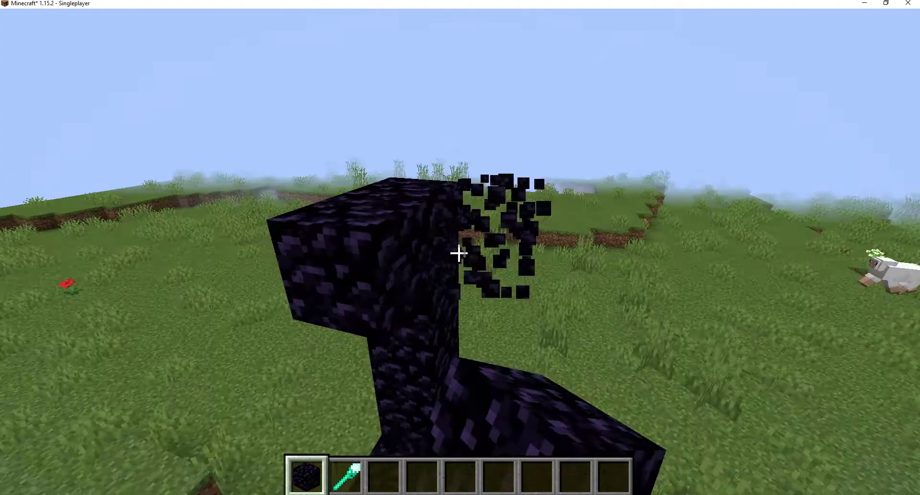
{"action": "right_click", "coordinate": [459, 254]}
{"action": "right_click", "coordinate": [459, 254]}
Light the portal with the Dark World Dev Test igniter and walk into it.
{"action": "right_click", "coordinate": [459, 253]}
{"action": "key", "text": "2"}
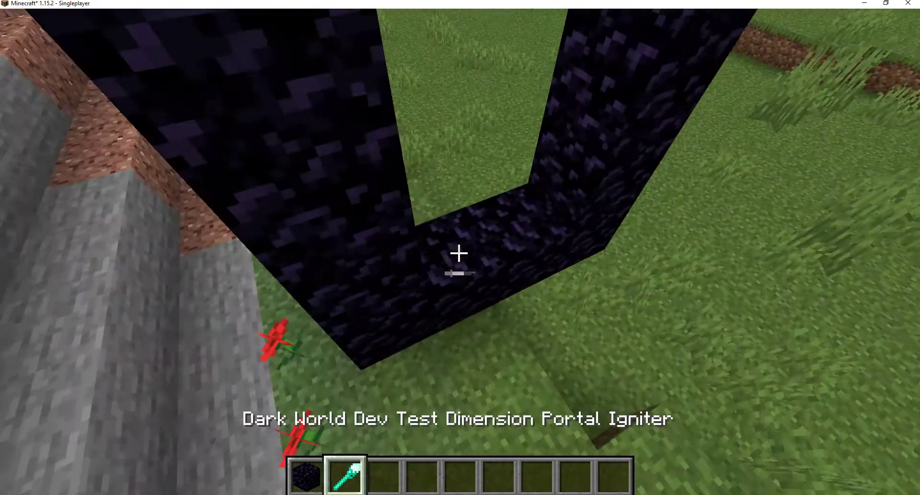
{"action": "right_click", "coordinate": [459, 254]}
{"action": "key", "text": "3"}
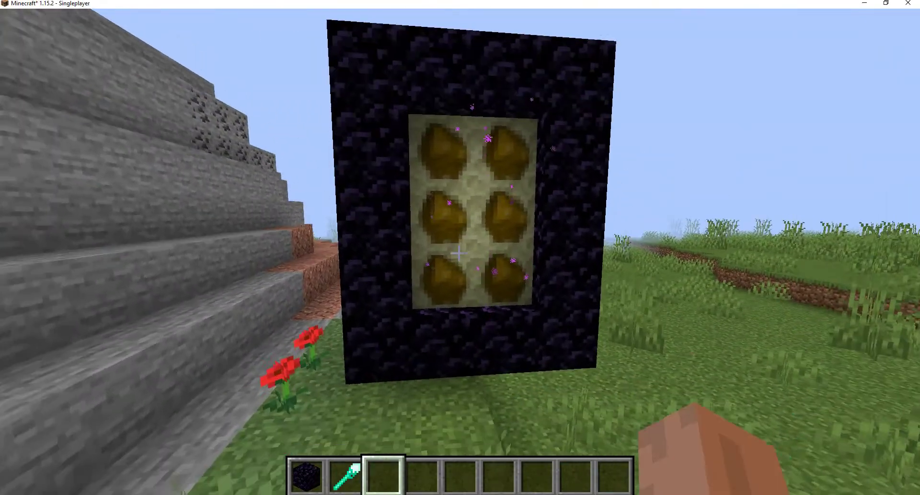
{"action": "key", "text": "w"}
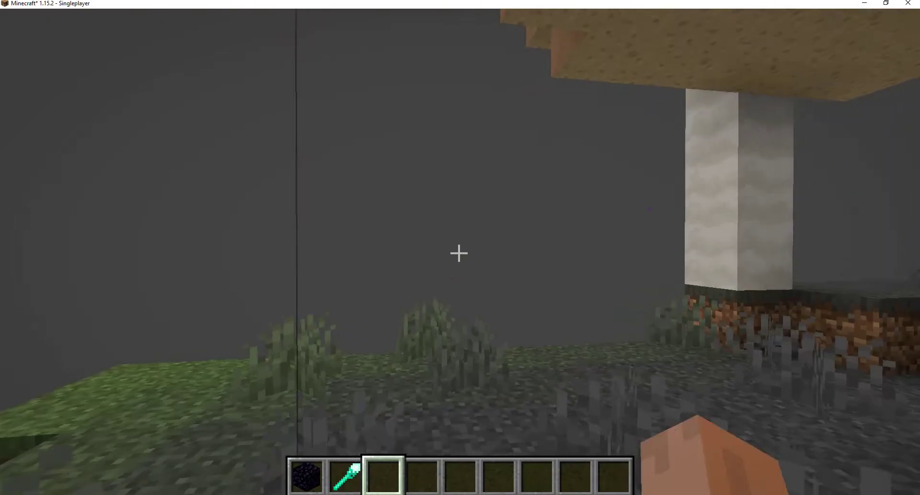
Walk among the grey dimension's giant red and brown mushrooms toward the grass ledge.
{"action": "key", "text": "s"}
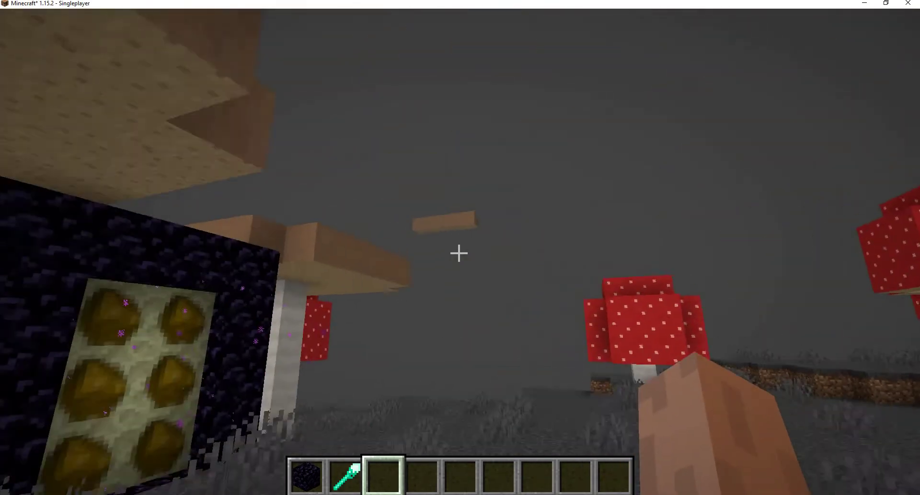
{"action": "key", "text": "w"}
{"action": "key", "text": "w"}
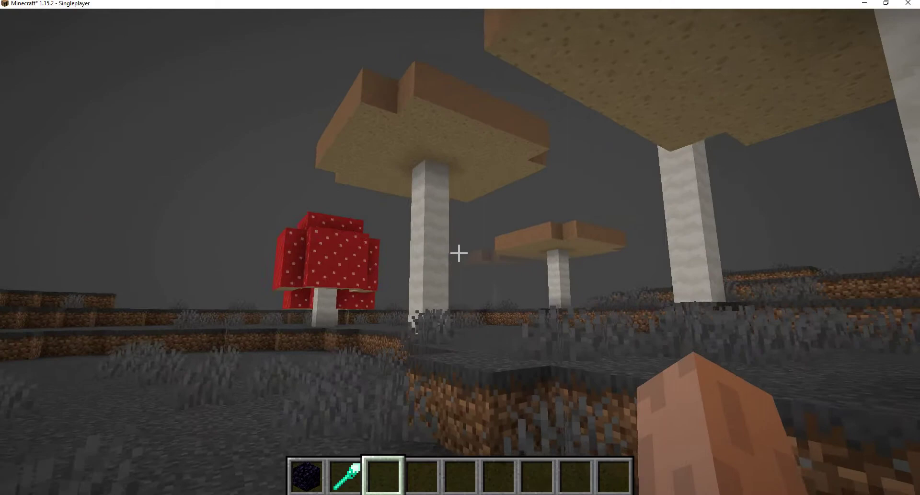
{"action": "key", "text": "w"}
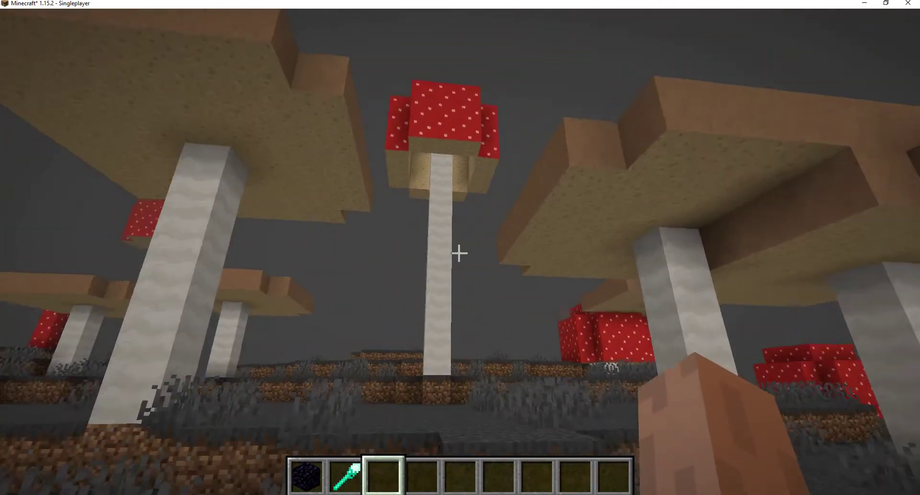
{"action": "key", "text": "w"}
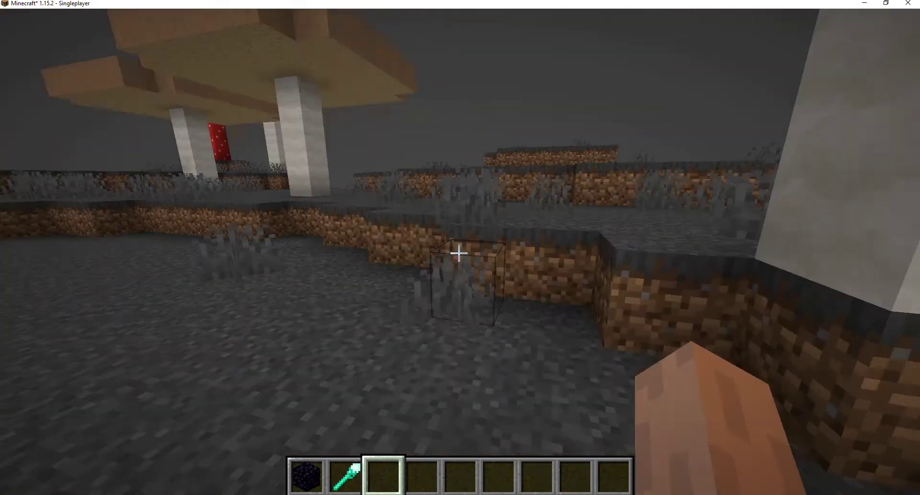
{"action": "key", "text": "w"}
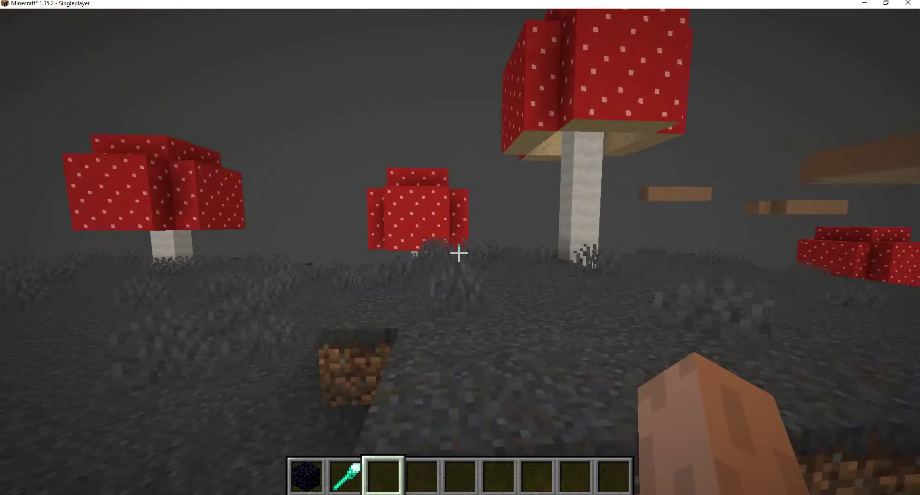
{"action": "key", "text": "w"}
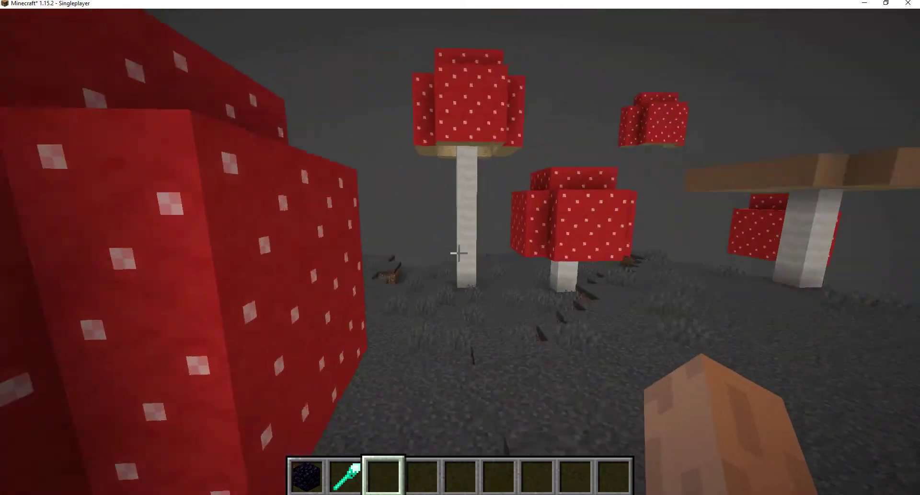
{"action": "key", "text": "w"}
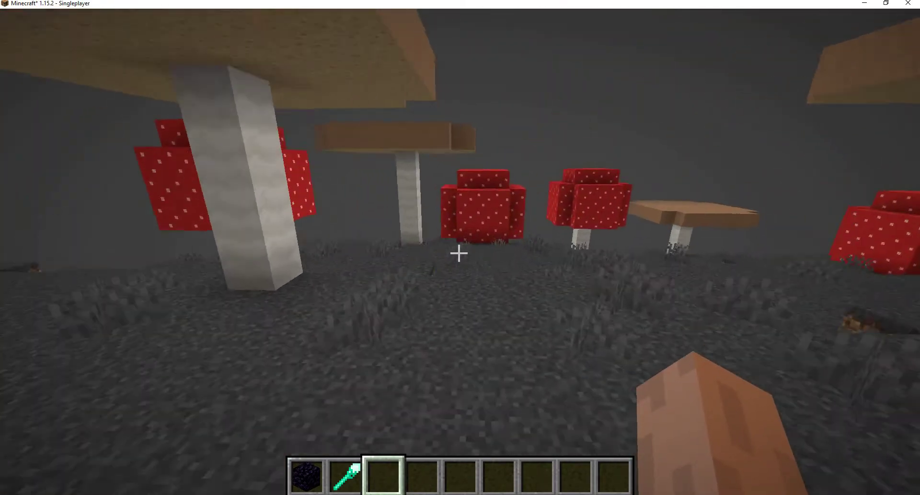
{"action": "key", "text": "w"}
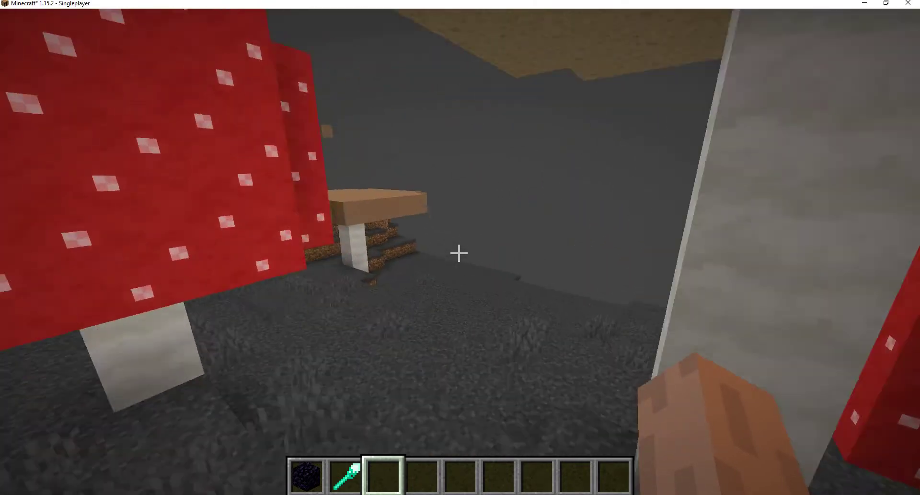
{"action": "key", "text": "w"}
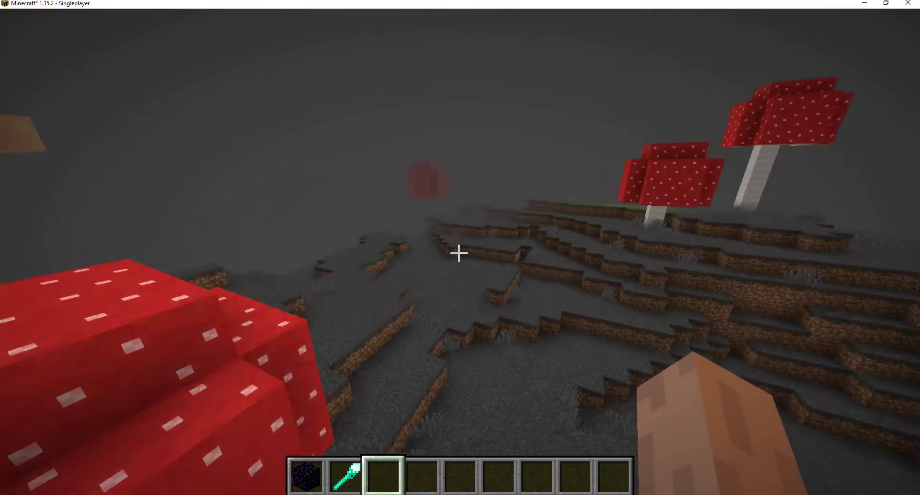
{"action": "key", "text": "w"}
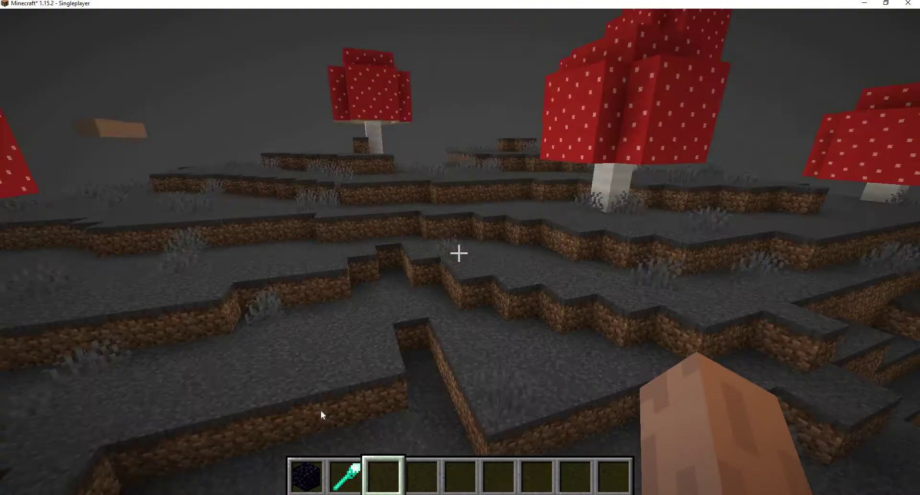
Review Minecraft's video settings, including the 2-chunk render distance, then resume play near the stone pit.
{"action": "key", "text": "e"}
{"action": "key", "text": "e"}
{"action": "key", "text": "Escape"}
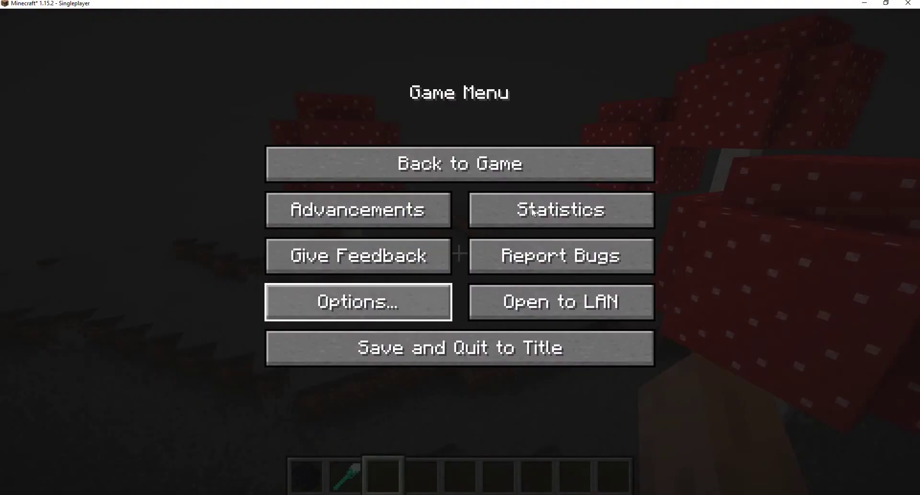
{"action": "left_click", "coordinate": [360, 301]}
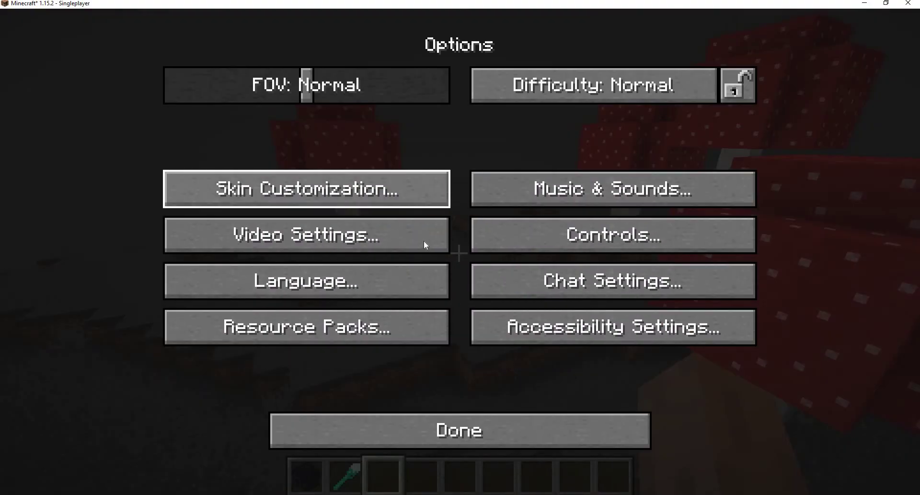
{"action": "left_click", "coordinate": [307, 235]}
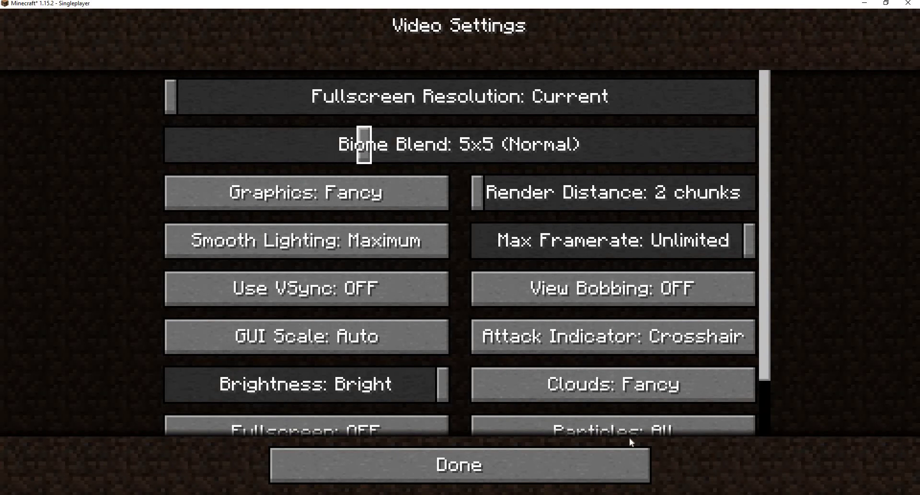
{"action": "key", "text": "Escape"}
{"action": "key", "text": "Escape"}
{"action": "key", "text": "Escape"}
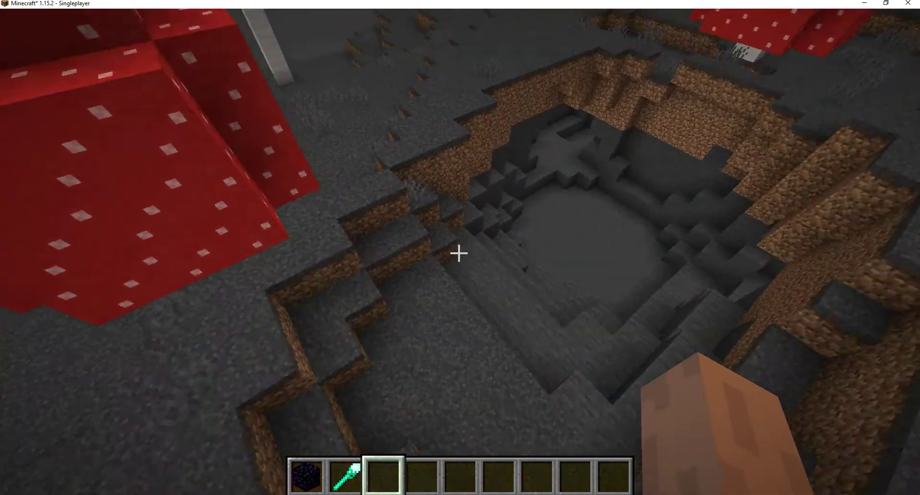
Pick up Black Iron Ore from the bottom of the creative Building Blocks tab for the hotbar.
{"action": "scroll", "coordinate": [459, 253], "scroll_direction": "down", "scroll_amount": 1}
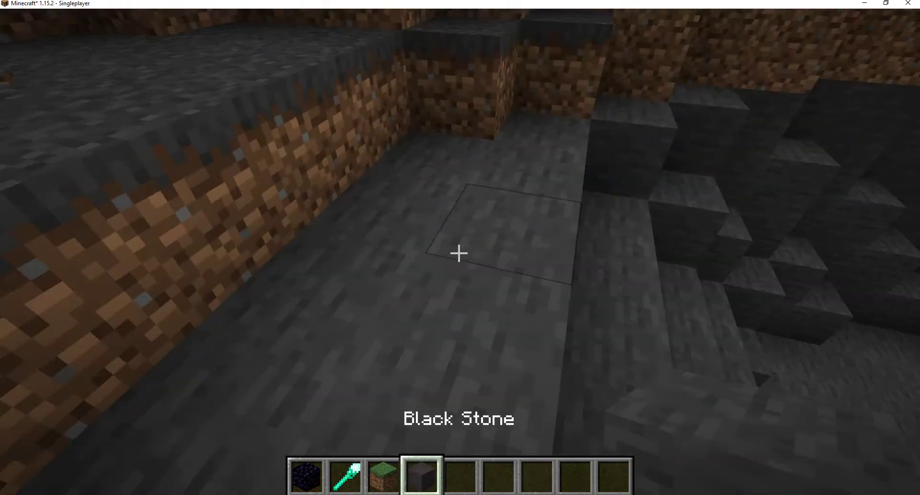
{"action": "scroll", "coordinate": [458, 253], "scroll_direction": "down", "scroll_amount": 1}
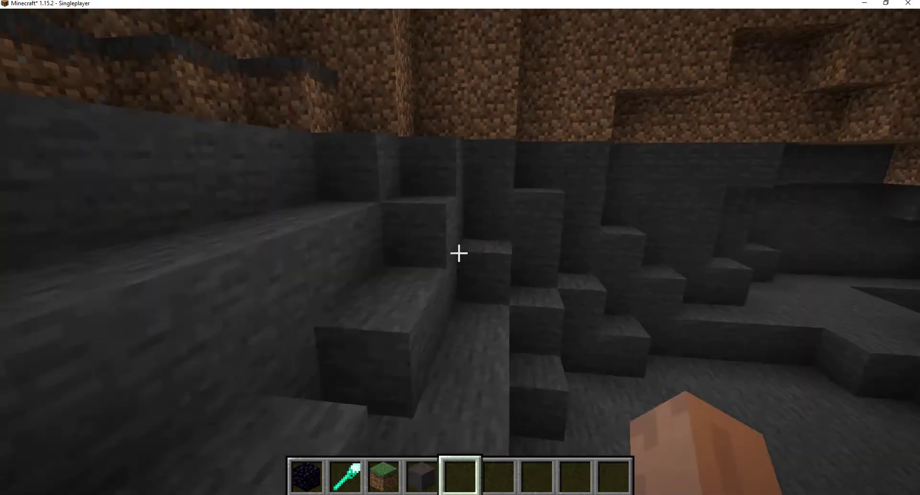
{"action": "scroll", "coordinate": [458, 253], "scroll_direction": "up", "scroll_amount": 1}
{"action": "scroll", "coordinate": [456, 258], "scroll_direction": "down", "scroll_amount": 1}
{"action": "key", "text": "e"}
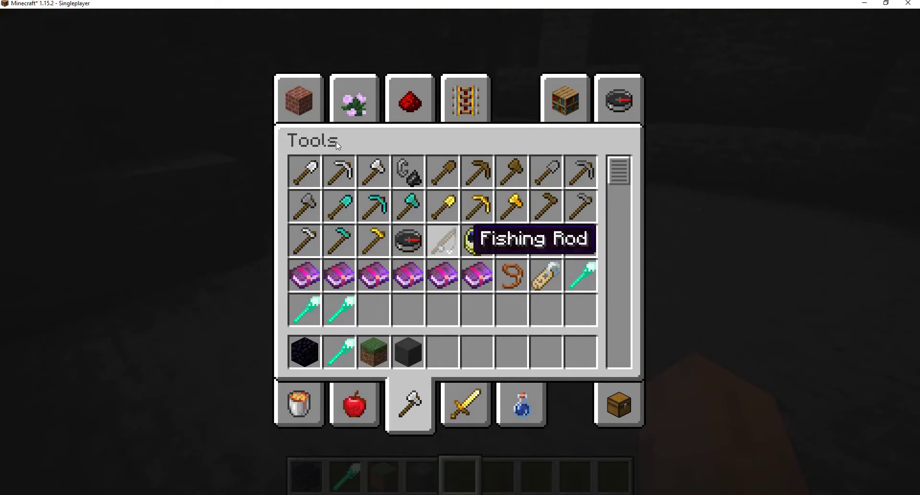
{"action": "left_click", "coordinate": [300, 405]}
{"action": "left_click", "coordinate": [300, 98]}
{"action": "scroll", "coordinate": [429, 329], "scroll_direction": "down", "scroll_amount": 10}
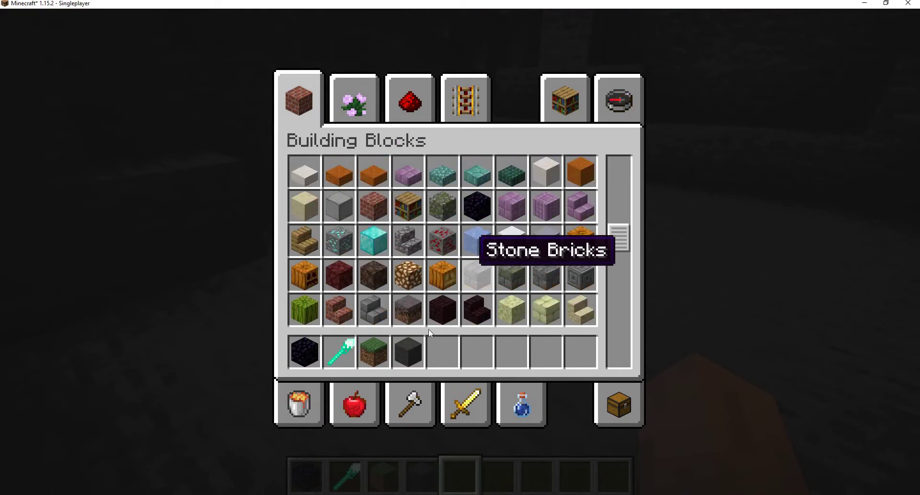
{"action": "scroll", "coordinate": [426, 312], "scroll_direction": "down", "scroll_amount": 15}
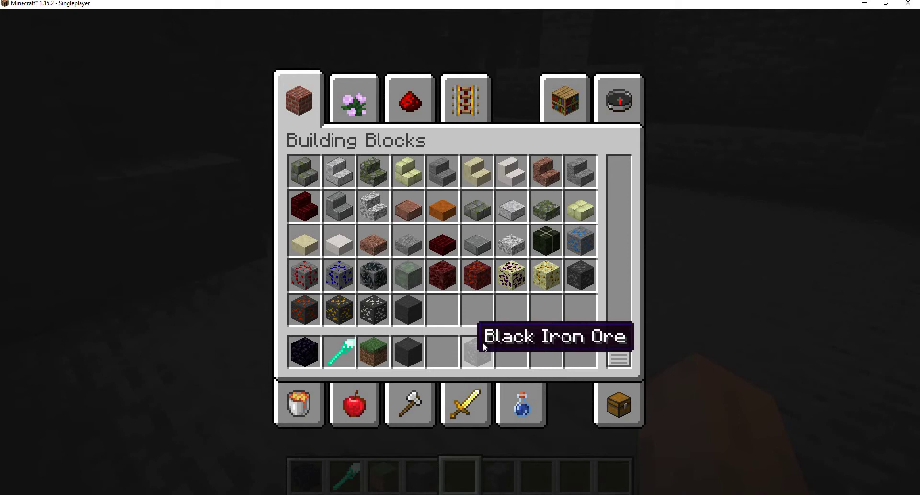
{"action": "left_click", "coordinate": [304, 302]}
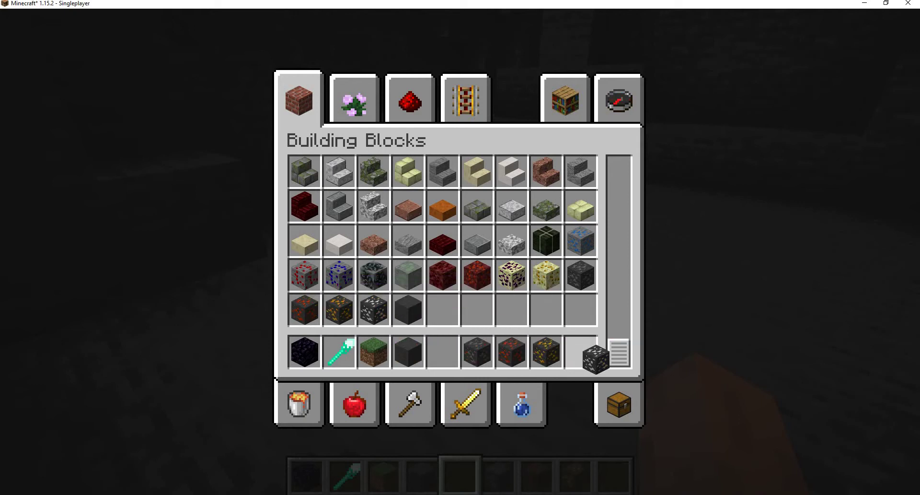
Drop the carried ore into the hotbar, close the inventory and cycle to the gold ore.
{"action": "left_click", "coordinate": [595, 357]}
{"action": "key", "text": "e"}
{"action": "scroll", "coordinate": [459, 254], "scroll_direction": "down", "scroll_amount": 1}
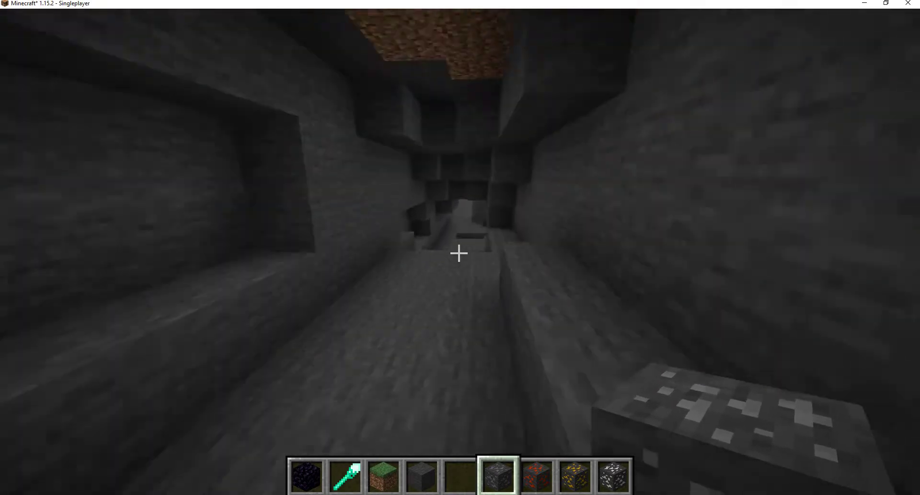
{"action": "scroll", "coordinate": [460, 253], "scroll_direction": "down", "scroll_amount": 1}
{"action": "scroll", "coordinate": [459, 253], "scroll_direction": "up", "scroll_amount": 1}
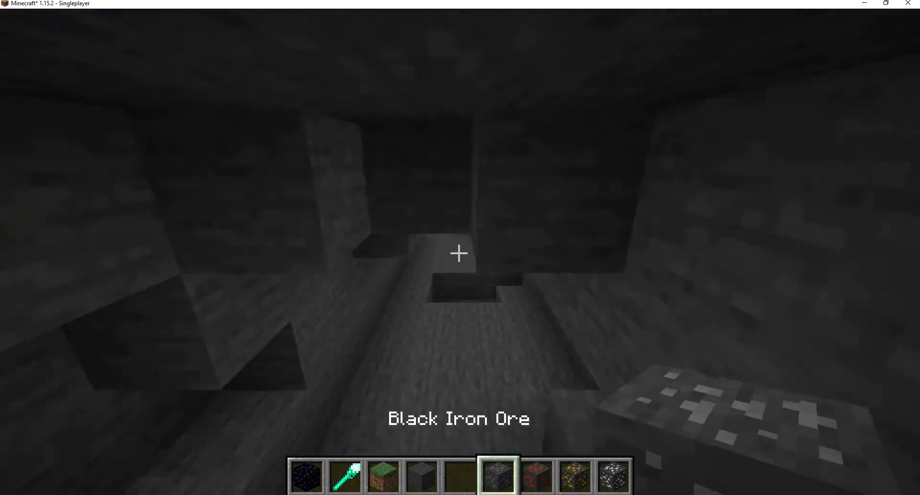
{"action": "scroll", "coordinate": [459, 253], "scroll_direction": "down", "scroll_amount": 1}
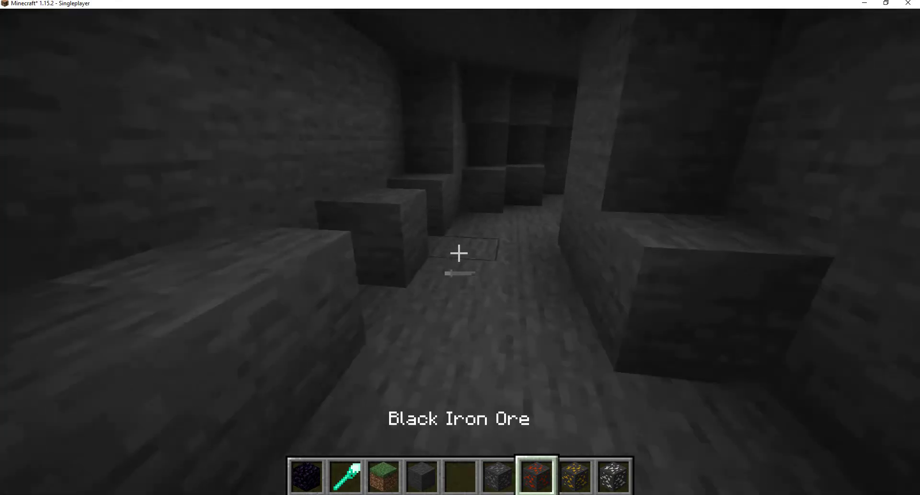
{"action": "scroll", "coordinate": [459, 253], "scroll_direction": "up", "scroll_amount": 1}
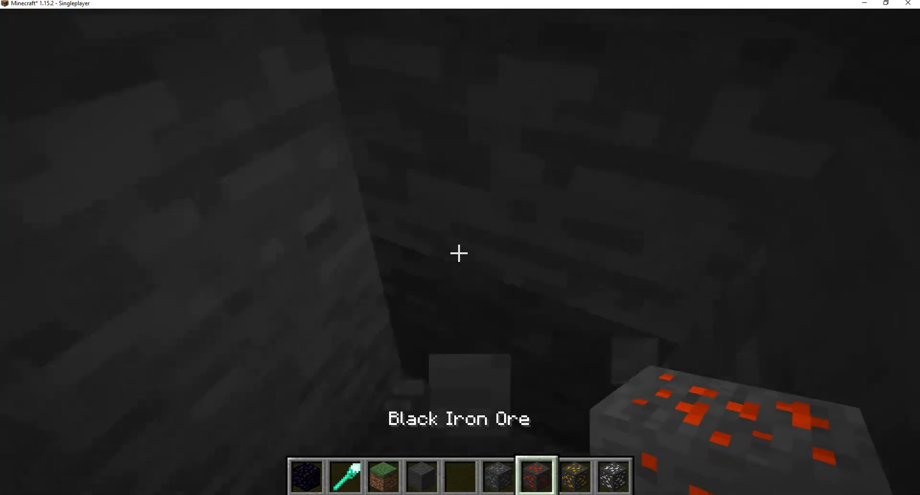
{"action": "scroll", "coordinate": [459, 253], "scroll_direction": "up", "scroll_amount": 1}
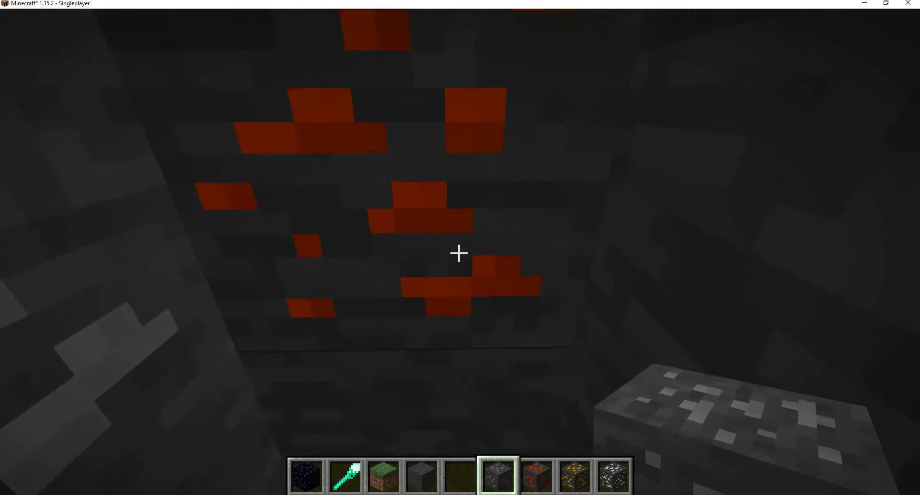
{"action": "scroll", "coordinate": [460, 253], "scroll_direction": "down", "scroll_amount": 1}
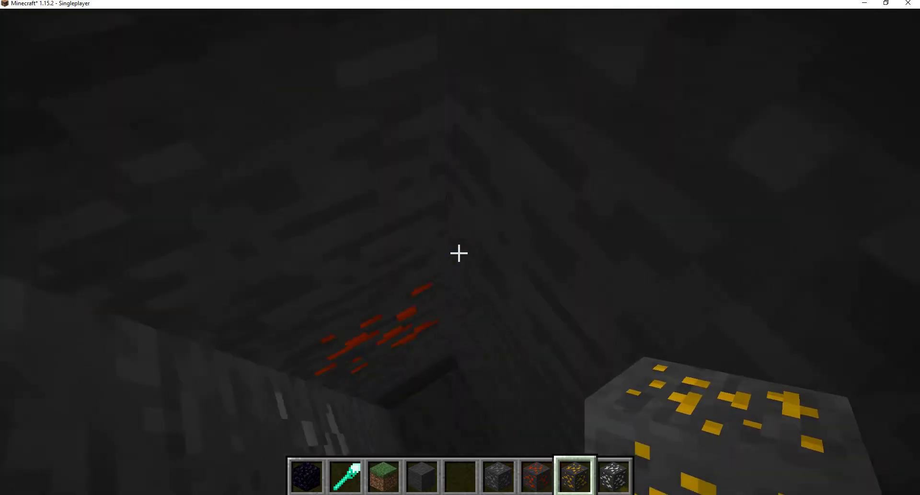
Place the gold-speckled ore block on the shaft ceiling and cycle through the other ores.
{"action": "right_click", "coordinate": [459, 253]}
{"action": "scroll", "coordinate": [459, 254], "scroll_direction": "down", "scroll_amount": 1}
{"action": "scroll", "coordinate": [459, 253], "scroll_direction": "up", "scroll_amount": 1}
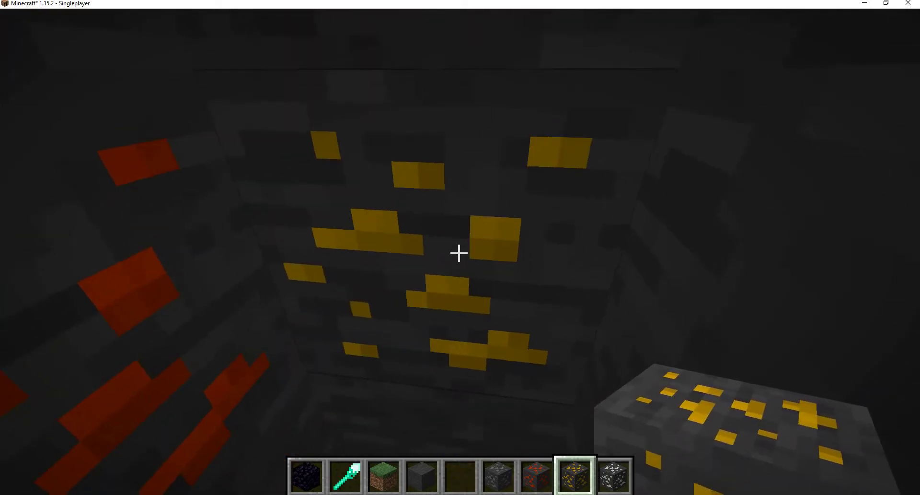
{"action": "scroll", "coordinate": [460, 253], "scroll_direction": "down", "scroll_amount": 1}
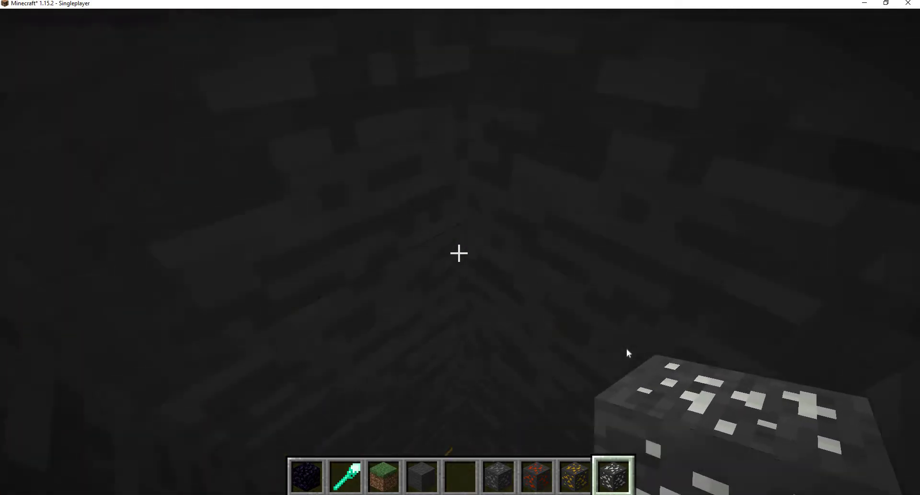
Clear all items out of the hotbar from the creative inventory.
{"action": "key", "text": "e"}
{"action": "left_click", "coordinate": [619, 405]}
{"action": "left_click", "coordinate": [619, 352], "text": "shift"}
Put the Eternalium Sword and Stregwin Sword from the Combat tab into the hotbar.
{"action": "left_click", "coordinate": [465, 405]}
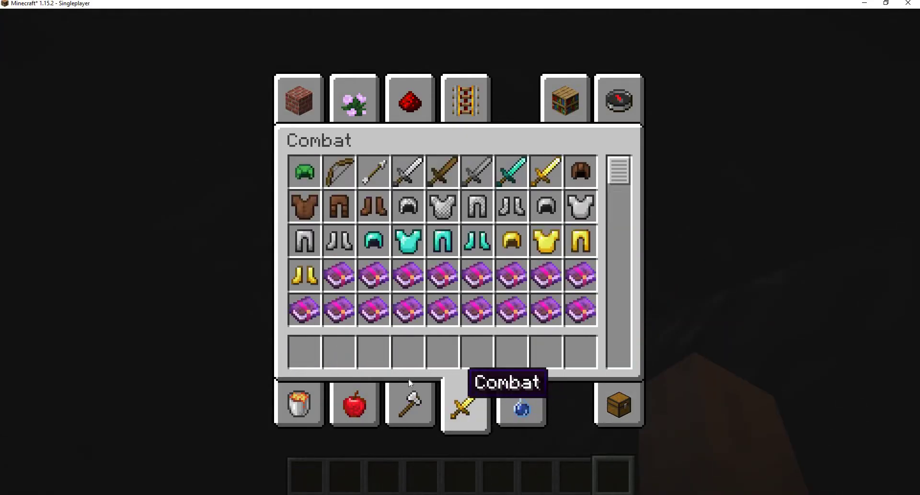
{"action": "scroll", "coordinate": [493, 297], "scroll_direction": "down", "scroll_amount": 10}
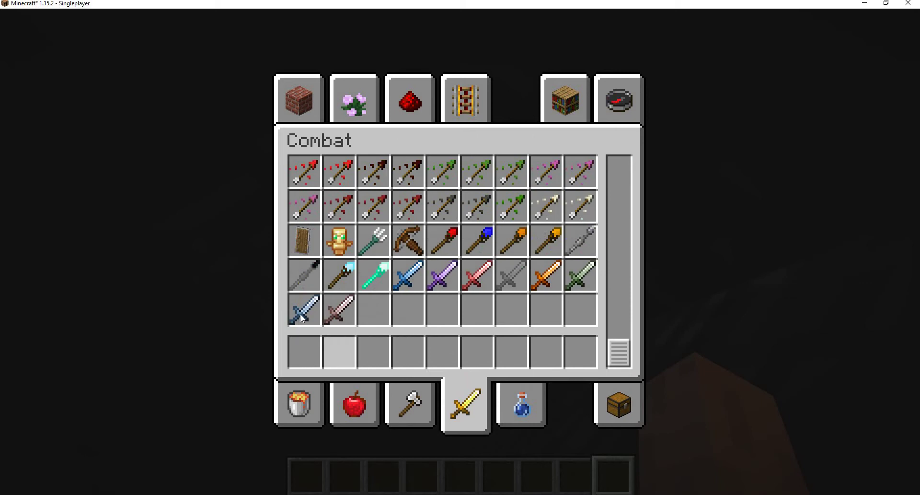
{"action": "left_click", "coordinate": [302, 307]}
{"action": "left_click", "coordinate": [303, 347]}
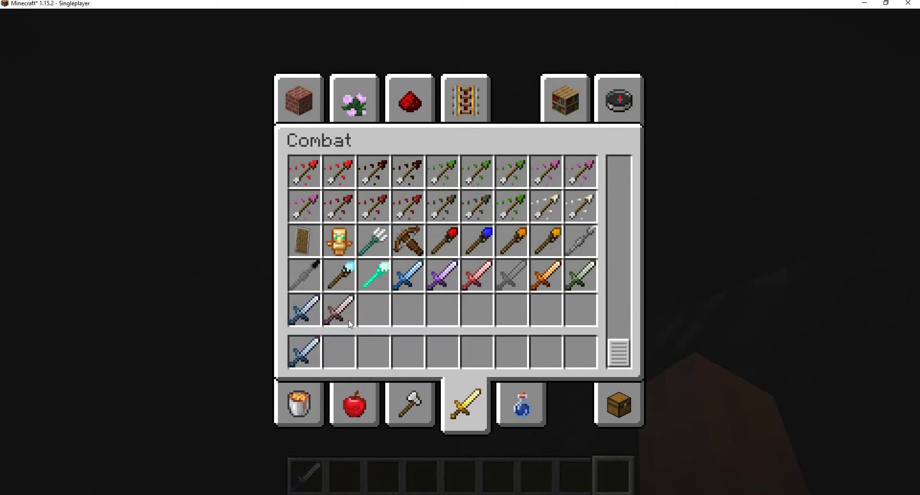
{"action": "left_click", "coordinate": [346, 312]}
{"action": "left_click", "coordinate": [341, 343]}
{"action": "key", "text": "e"}
Walk out of the cave tunnel to the mushroom field and pause the game.
{"action": "scroll", "coordinate": [459, 254], "scroll_direction": "up", "scroll_amount": 1}
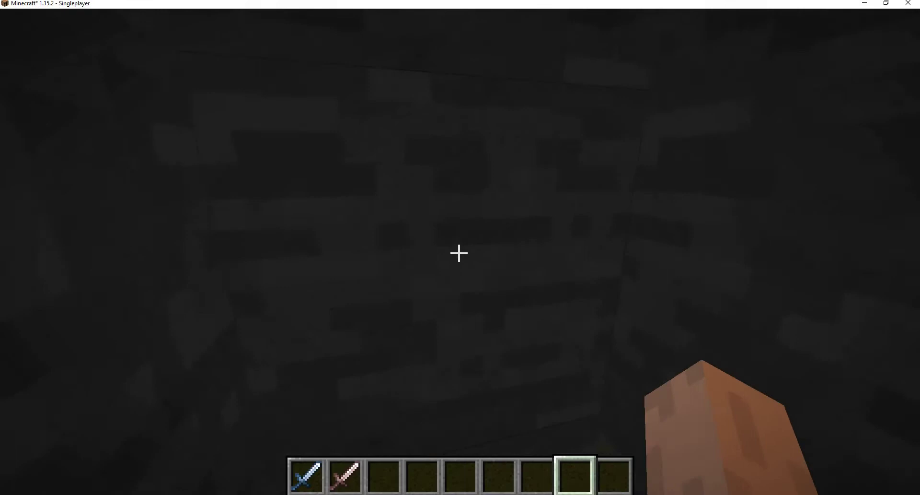
{"action": "scroll", "coordinate": [460, 253], "scroll_direction": "down", "scroll_amount": 1}
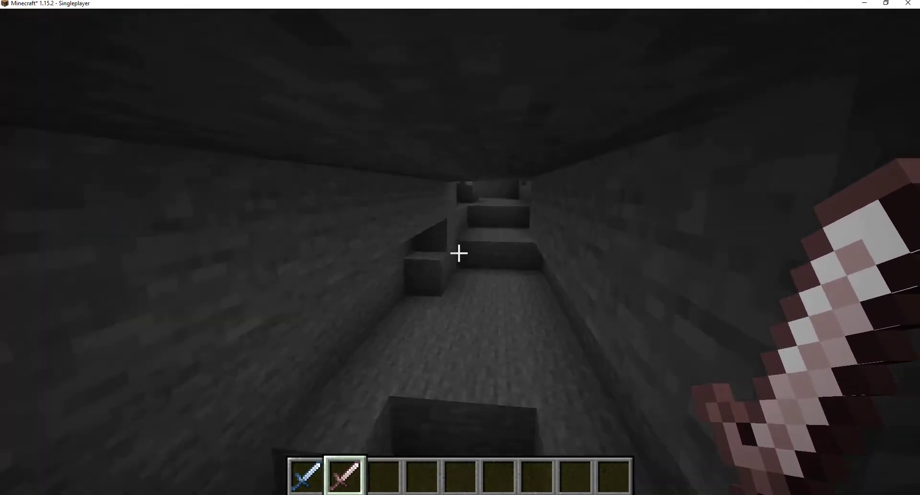
{"action": "key", "text": "w"}
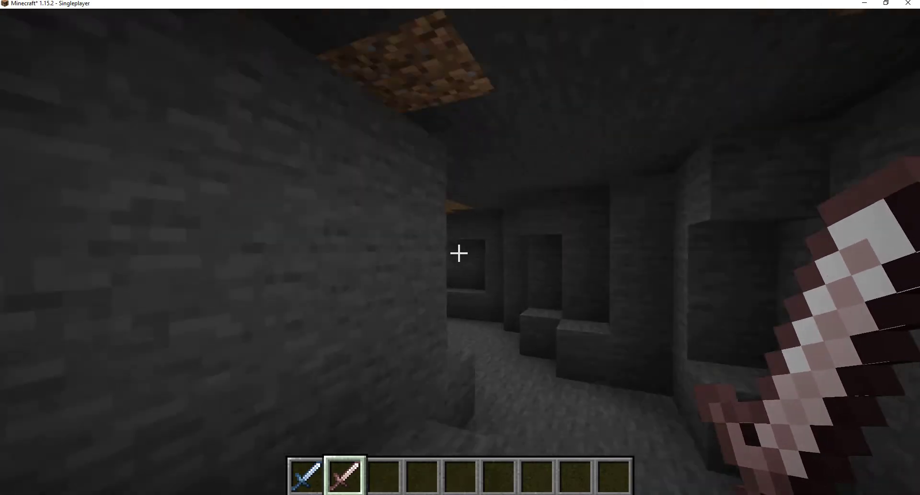
{"action": "key", "text": "w"}
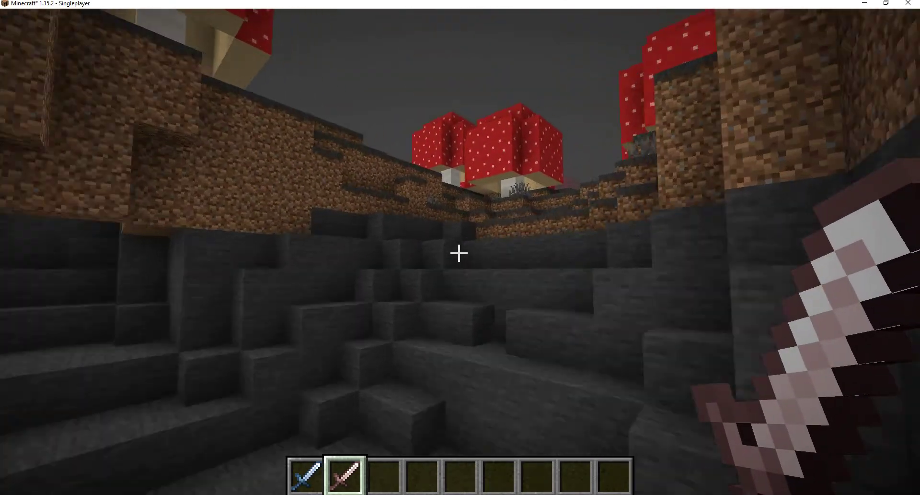
{"action": "scroll", "coordinate": [461, 248], "scroll_direction": "down", "scroll_amount": 2}
{"action": "key", "text": "Escape"}
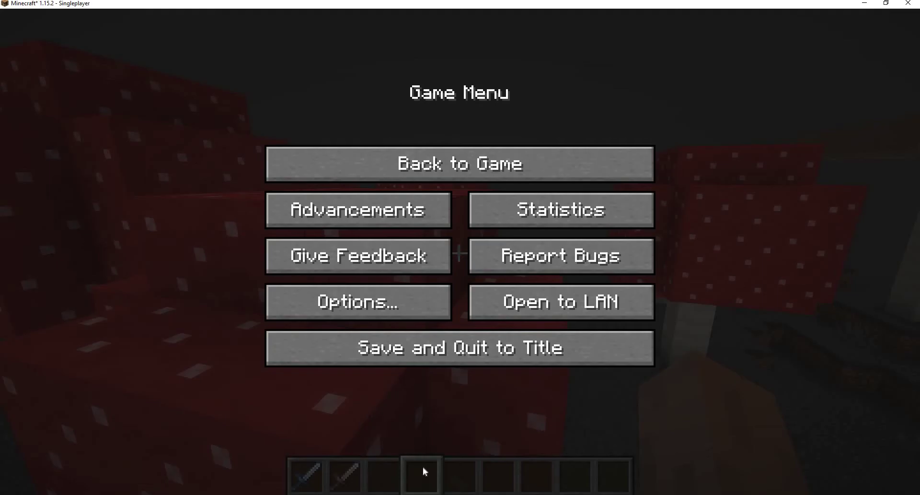
Bring up the RPG Challenge forum thread in Edge and scroll through it.
{"action": "left_click", "coordinate": [439, 463]}
{"action": "scroll", "coordinate": [460, 259], "scroll_direction": "up", "scroll_amount": 5}
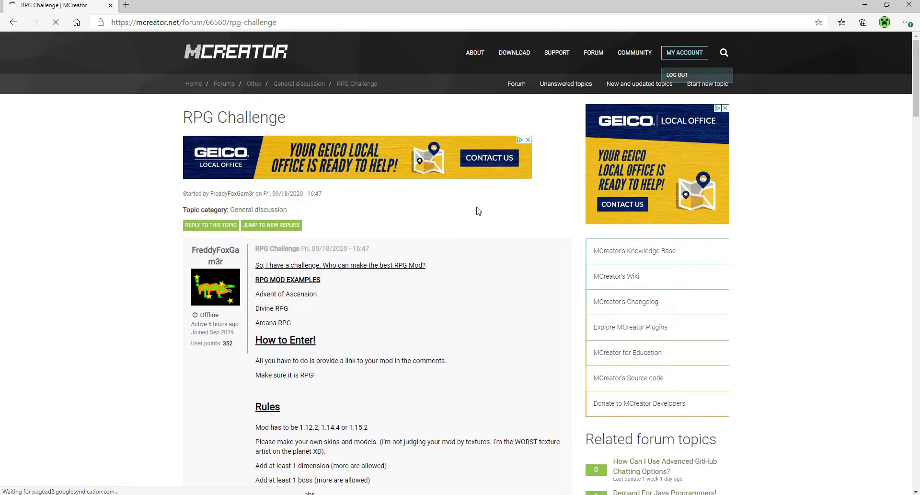
{"action": "scroll", "coordinate": [390, 364], "scroll_direction": "down", "scroll_amount": 1}
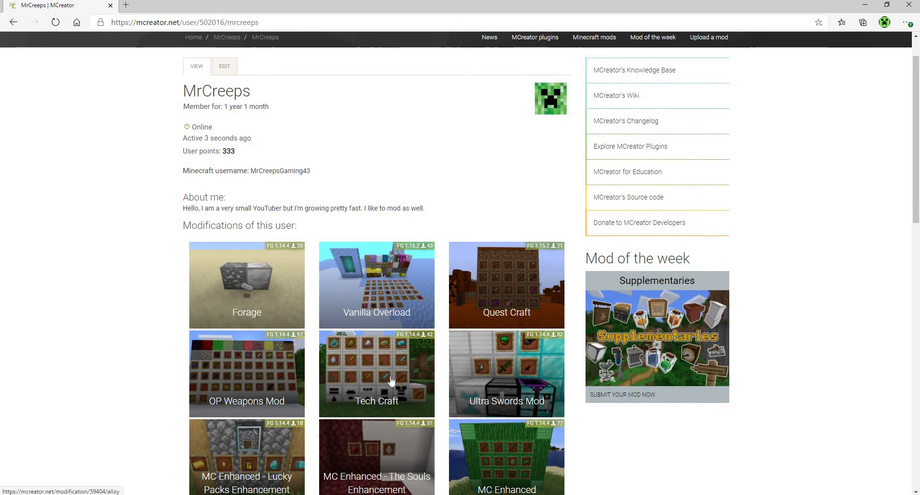
Open the Tech Craft mod page and scroll through its description, downloads and comments.
{"action": "left_click", "coordinate": [384, 368]}
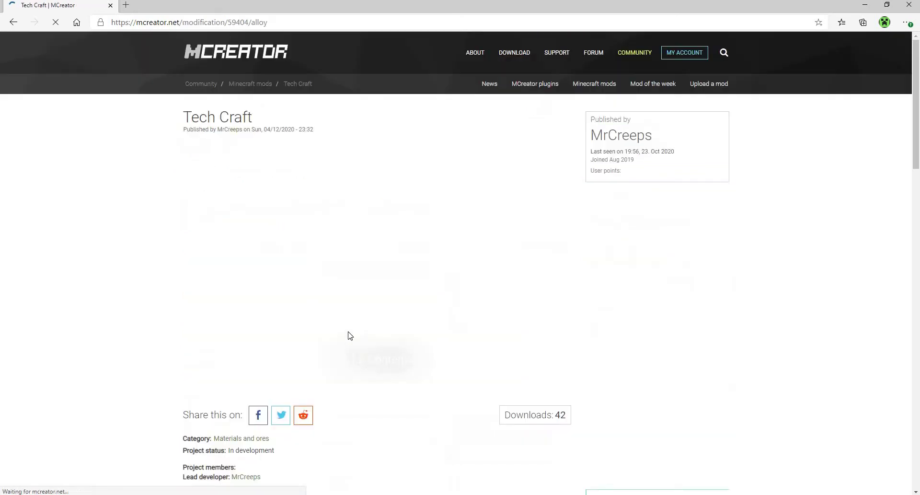
{"action": "scroll", "coordinate": [348, 331], "scroll_direction": "down", "scroll_amount": 20}
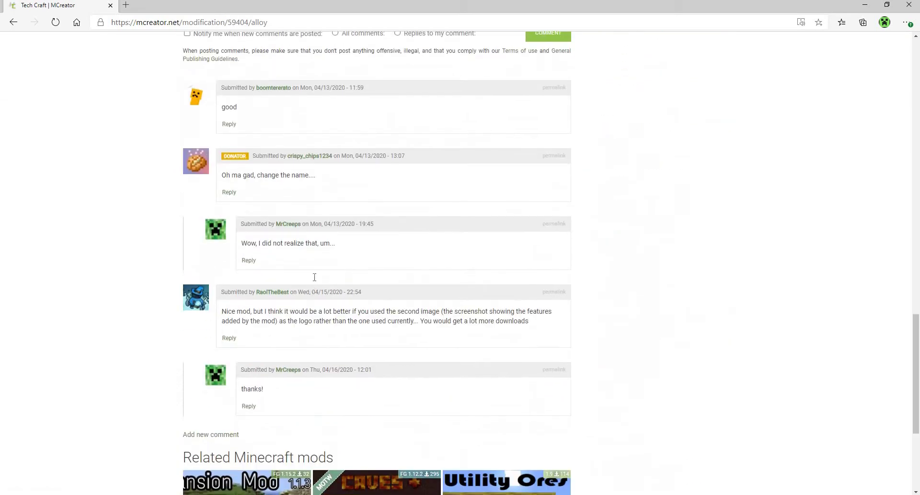
{"action": "scroll", "coordinate": [315, 288], "scroll_direction": "up", "scroll_amount": 10}
{"action": "scroll", "coordinate": [290, 362], "scroll_direction": "down", "scroll_amount": 9}
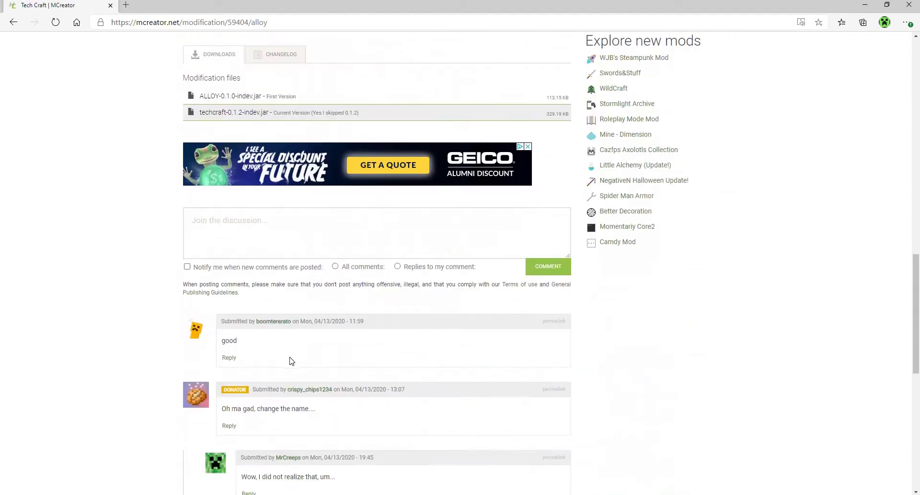
{"action": "scroll", "coordinate": [293, 353], "scroll_direction": "up", "scroll_amount": 15}
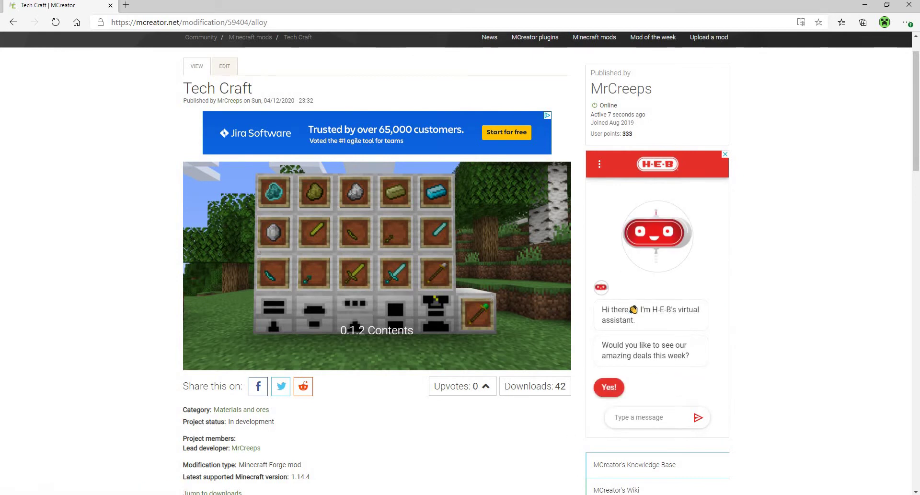
Resume Minecraft holding the Eternalium Sword in slot 1, then Save and Quit to Title.
{"action": "left_click", "coordinate": [575, 463]}
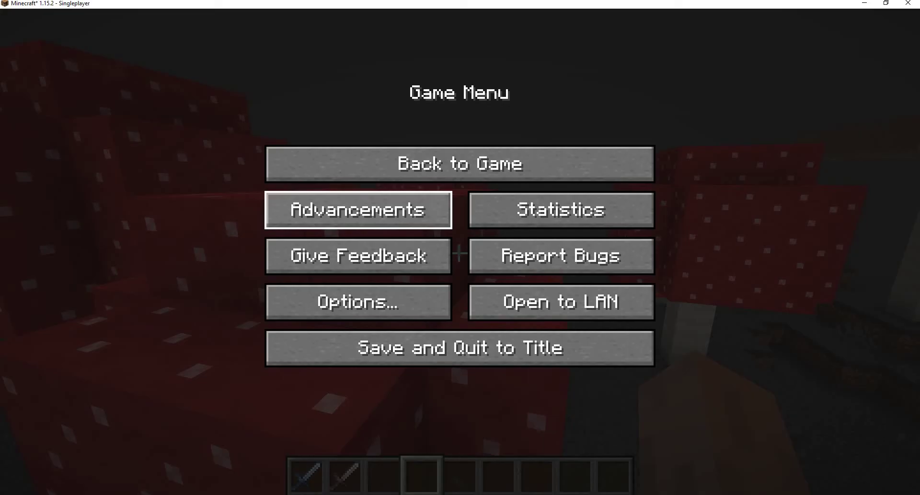
{"action": "key", "text": "Escape"}
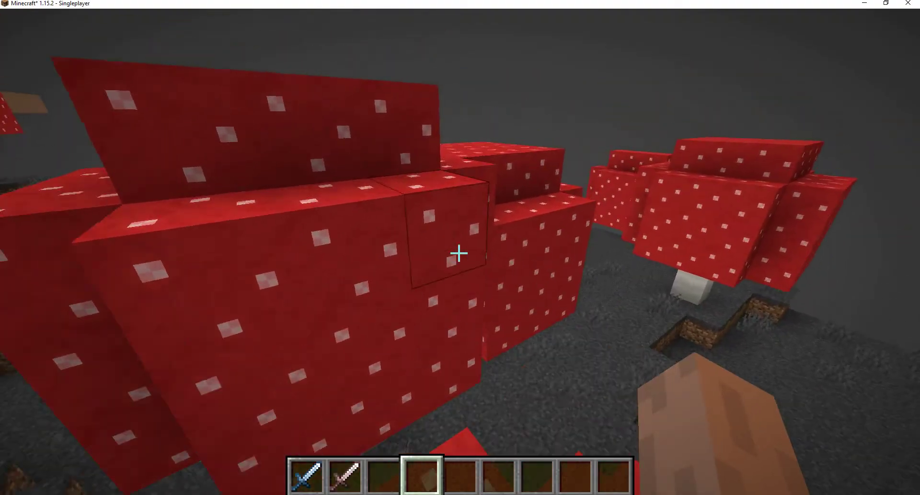
{"action": "key", "text": "1"}
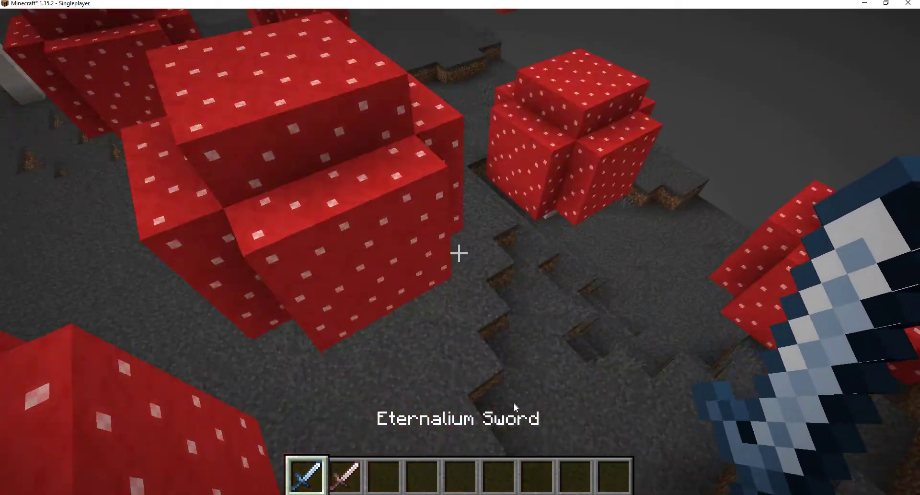
{"action": "key", "text": "Escape"}
{"action": "left_click", "coordinate": [462, 402]}
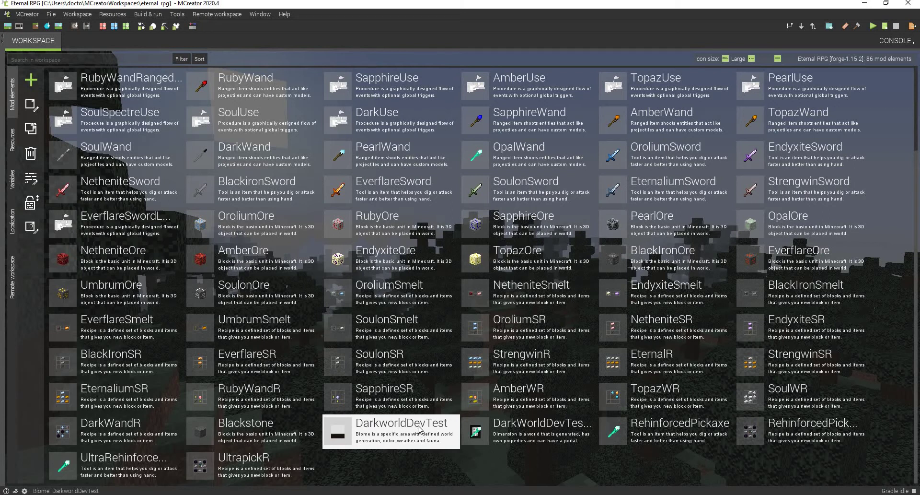
{"action": "scroll", "coordinate": [413, 424], "scroll_direction": "up", "scroll_amount": 3}
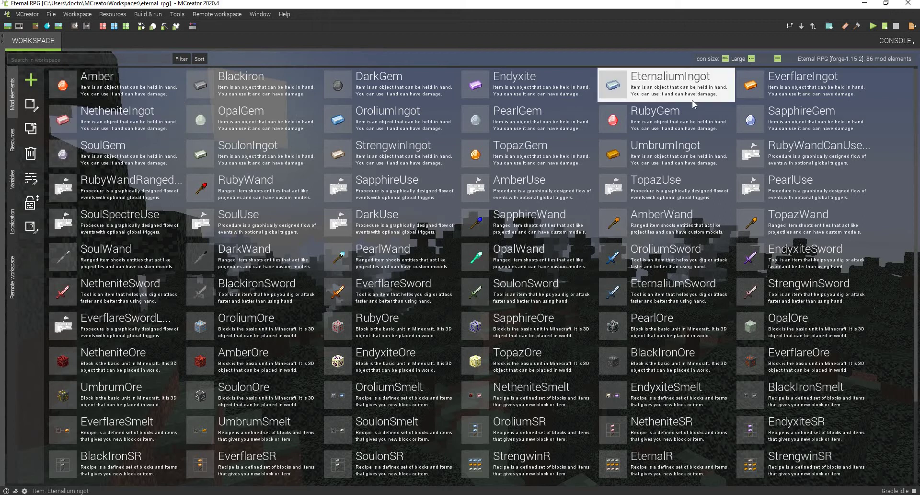
{"action": "left_click", "coordinate": [798, 95]}
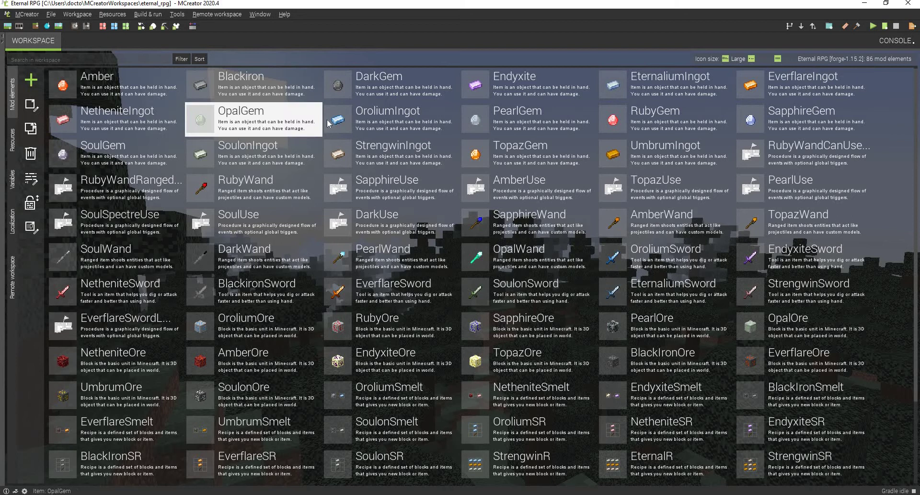
{"action": "left_click", "coordinate": [397, 128]}
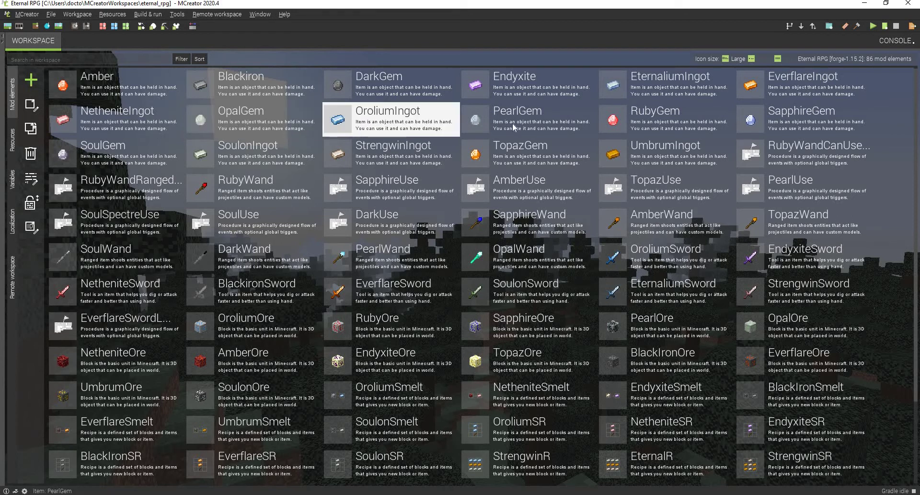
{"action": "left_click", "coordinate": [557, 128]}
{"action": "left_click", "coordinate": [717, 135]}
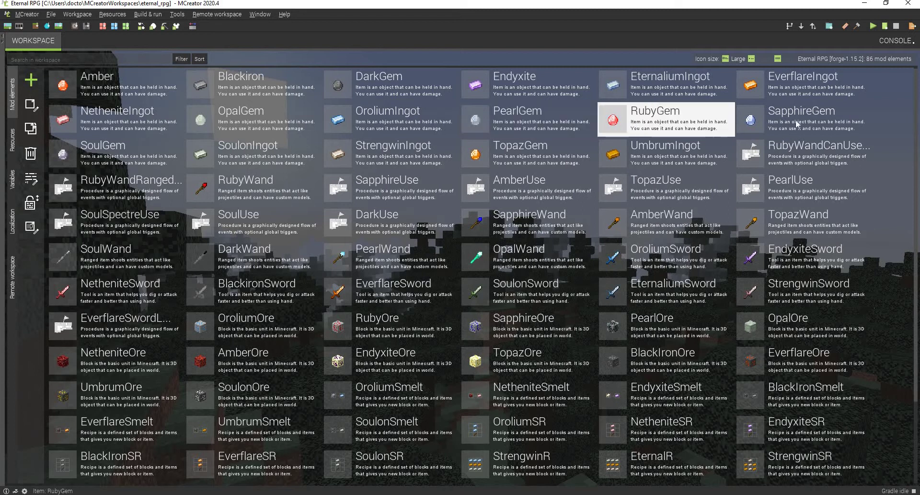
{"action": "left_click", "coordinate": [798, 121]}
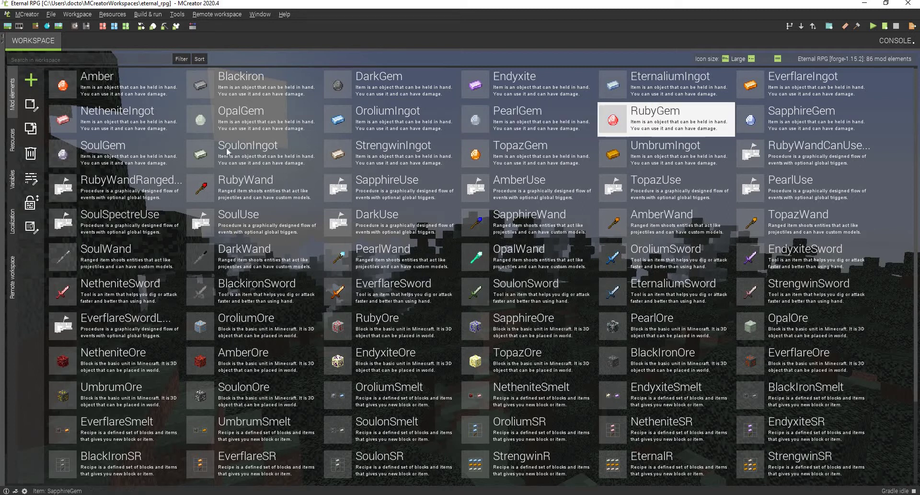
{"action": "left_click", "coordinate": [95, 160]}
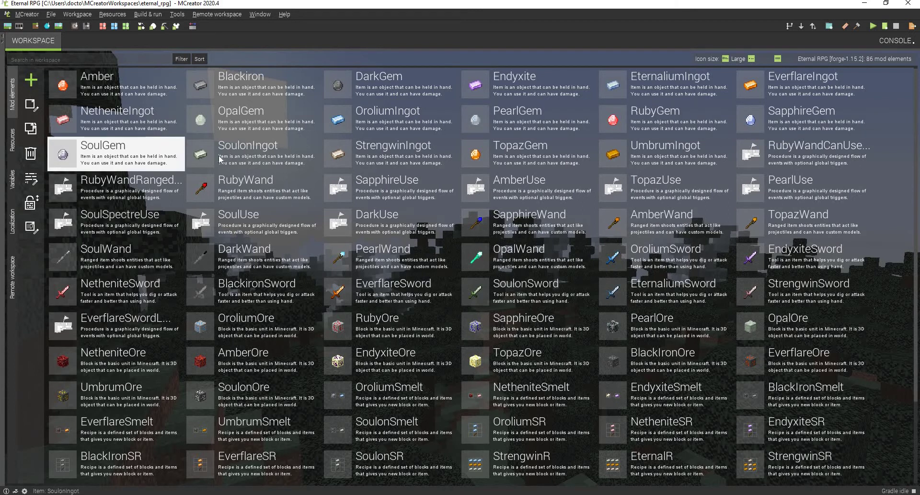
{"action": "left_click", "coordinate": [221, 159]}
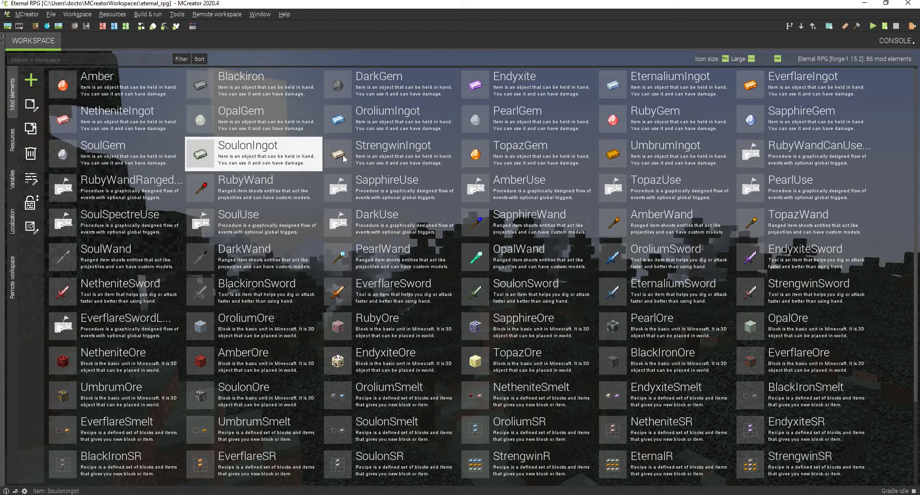
{"action": "left_click", "coordinate": [437, 156]}
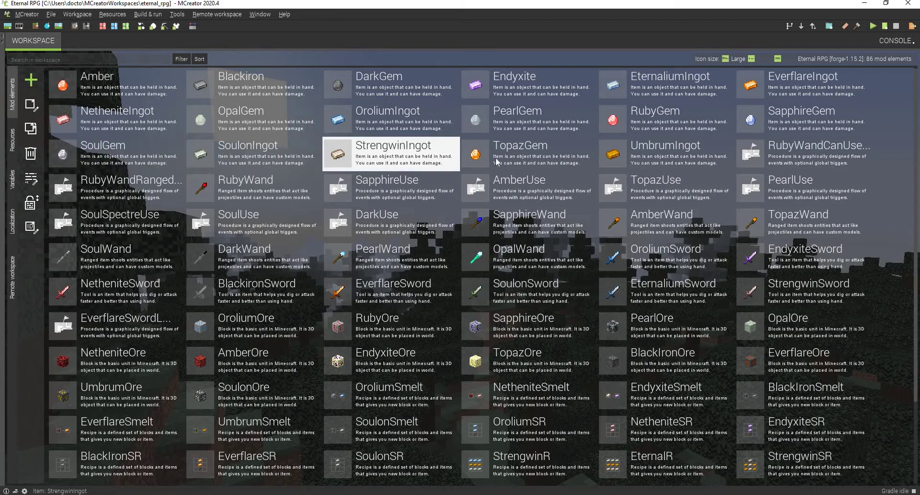
{"action": "left_click", "coordinate": [497, 162]}
{"action": "left_click", "coordinate": [659, 160]}
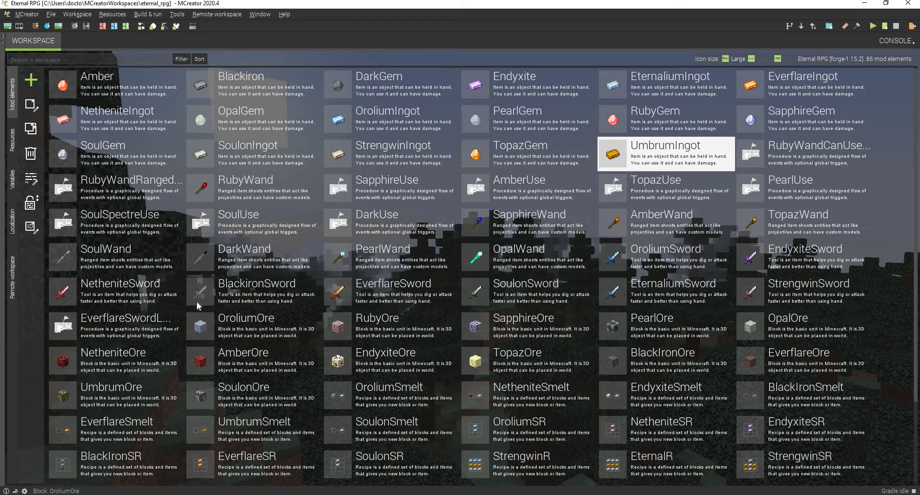
Select the NetheniteOre, AmberOre, TopazOre and BlackIronOre blocks in turn.
{"action": "scroll", "coordinate": [180, 302], "scroll_direction": "down", "scroll_amount": 3}
{"action": "scroll", "coordinate": [250, 271], "scroll_direction": "up", "scroll_amount": 3}
{"action": "scroll", "coordinate": [235, 302], "scroll_direction": "down", "scroll_amount": 3}
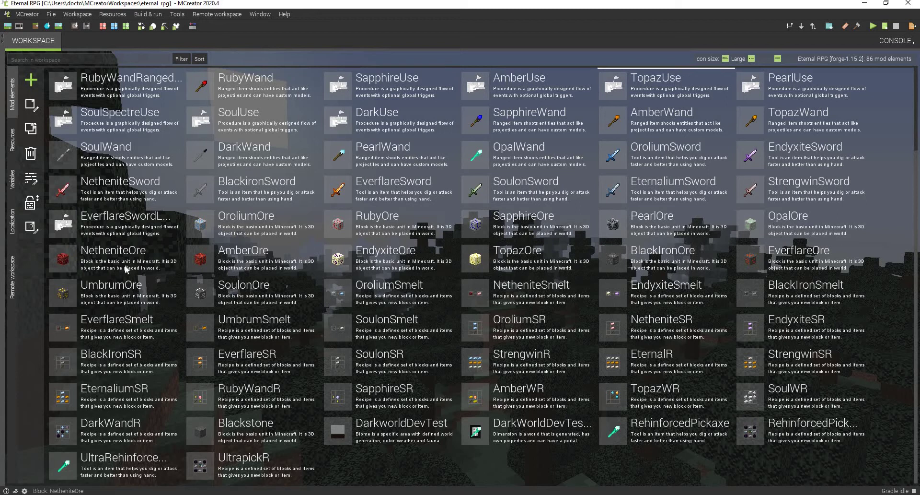
{"action": "left_click", "coordinate": [126, 268]}
{"action": "left_click", "coordinate": [209, 255]}
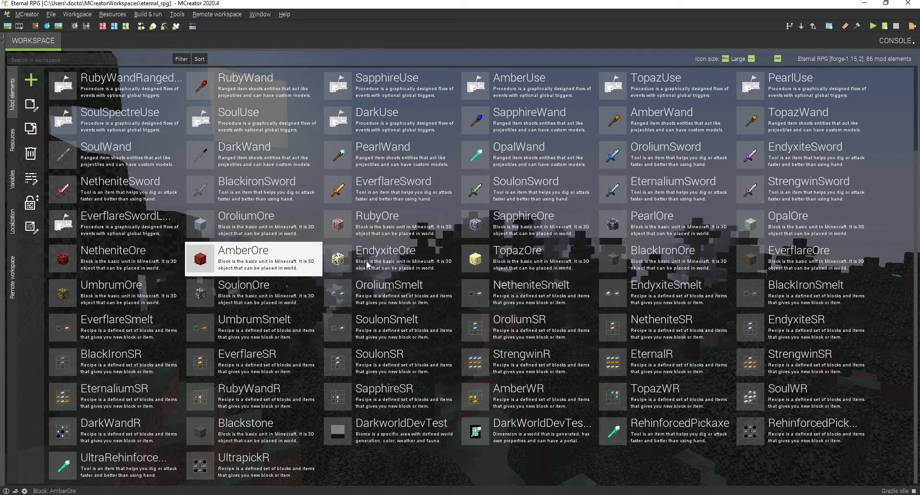
{"action": "key", "text": "Right"}
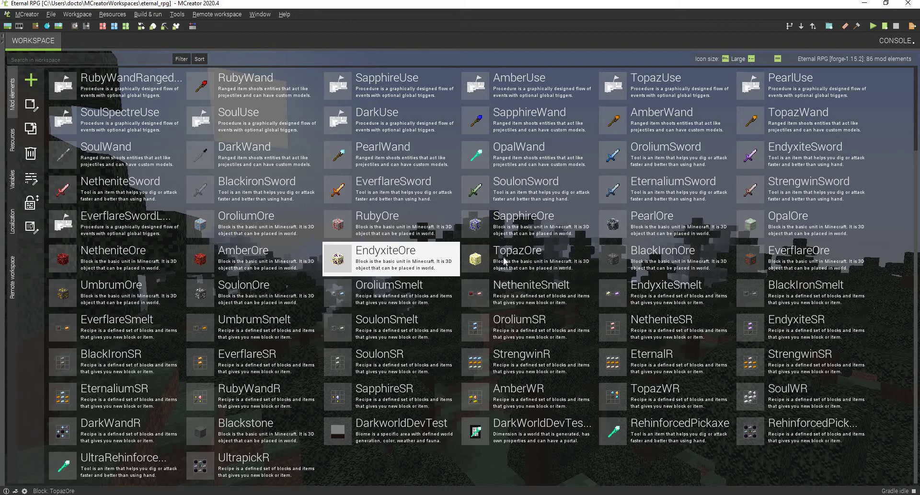
{"action": "left_click", "coordinate": [507, 264]}
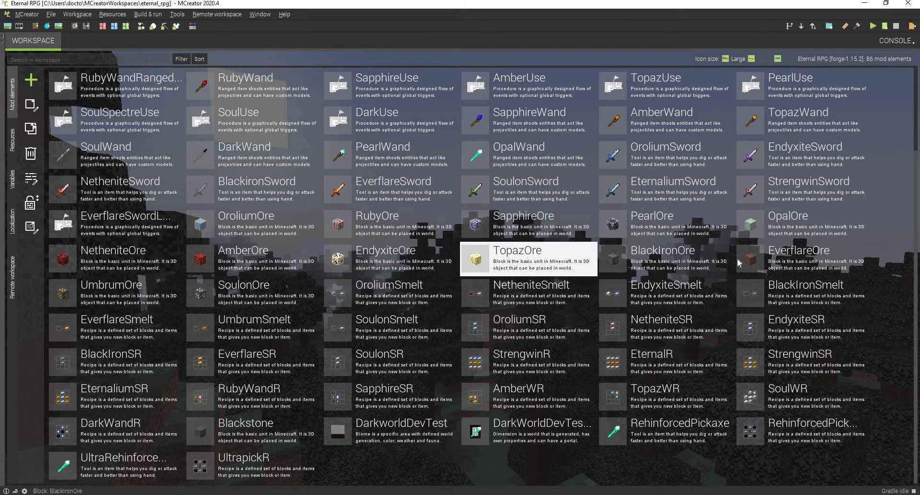
{"action": "key", "text": "Right"}
{"action": "key", "text": "Right"}
{"action": "key", "text": "Right"}
{"action": "key", "text": "Right"}
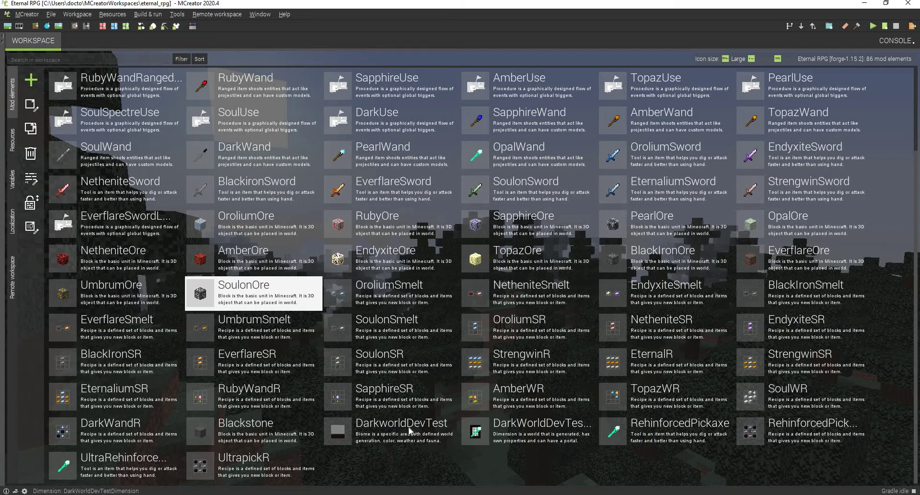
Select the DarkWorldDevTest dimension, biome, a block of elements and the UltrapickR recipe, then open Resources.
{"action": "left_click", "coordinate": [431, 429]}
{"action": "key", "text": "Right"}
{"action": "key", "text": "Left"}
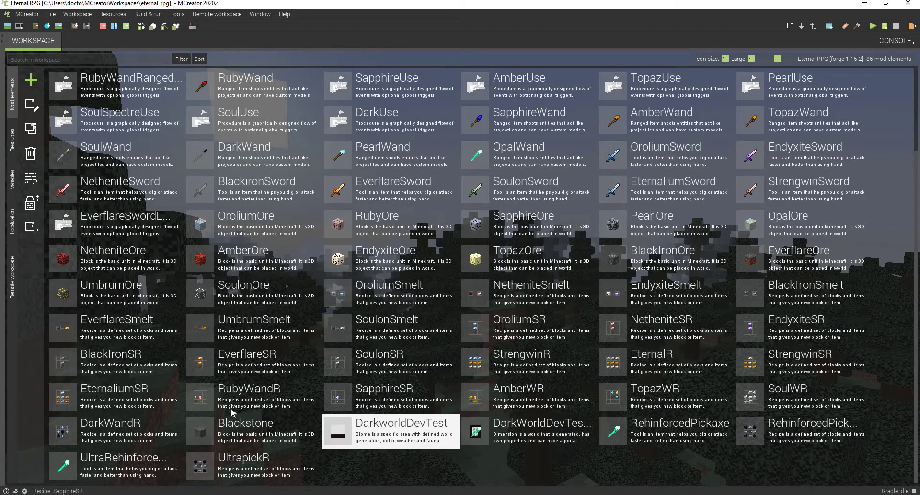
{"action": "scroll", "coordinate": [92, 134], "scroll_direction": "up", "scroll_amount": 3}
{"action": "mouse_move", "coordinate": [92, 87]}
{"action": "left_mouse_down"}
{"action": "mouse_move", "coordinate": [706, 405]}
{"action": "mouse_move", "coordinate": [752, 458]}
{"action": "mouse_move", "coordinate": [189, 412]}
{"action": "left_mouse_up"}
{"action": "scroll", "coordinate": [741, 441], "scroll_direction": "down", "scroll_amount": 3}
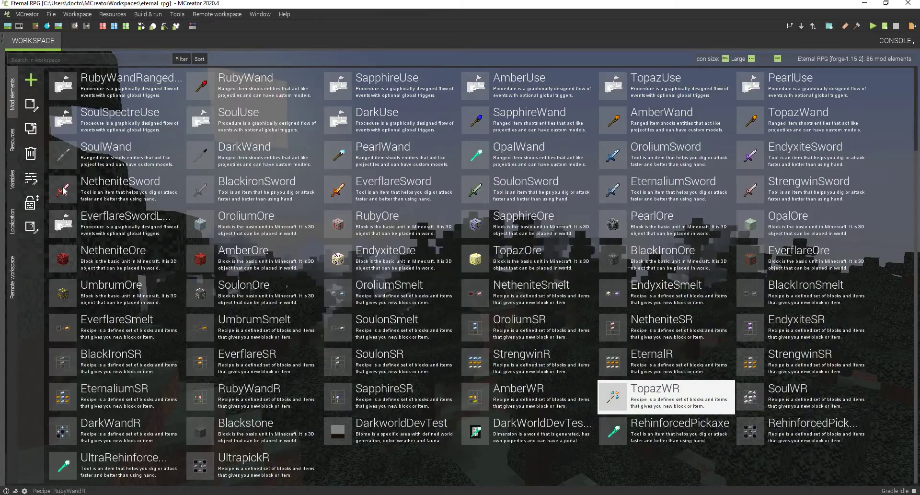
{"action": "left_click", "coordinate": [293, 453]}
{"action": "left_click", "coordinate": [9, 134]}
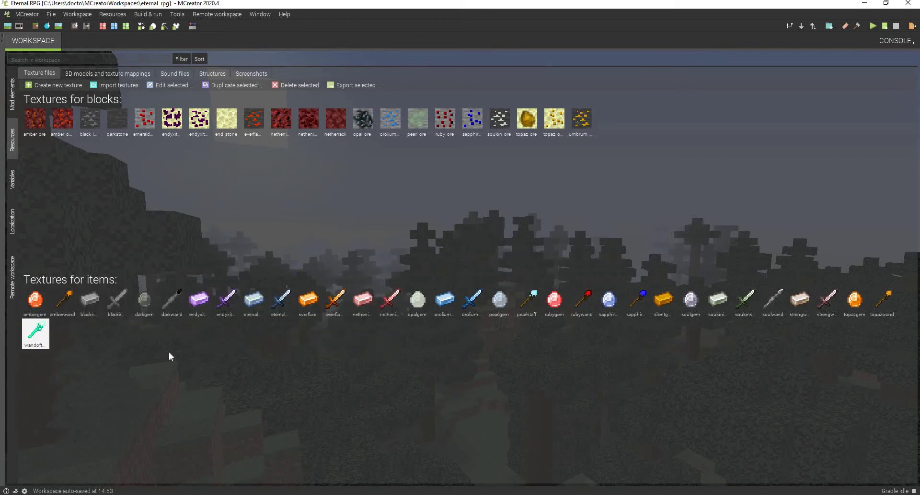
Select all item textures, then return to the Mod elements grid.
{"action": "mouse_move", "coordinate": [31, 299]}
{"action": "left_mouse_down"}
{"action": "mouse_move", "coordinate": [864, 367]}
{"action": "mouse_move", "coordinate": [897, 358]}
{"action": "mouse_move", "coordinate": [888, 350]}
{"action": "left_mouse_up"}
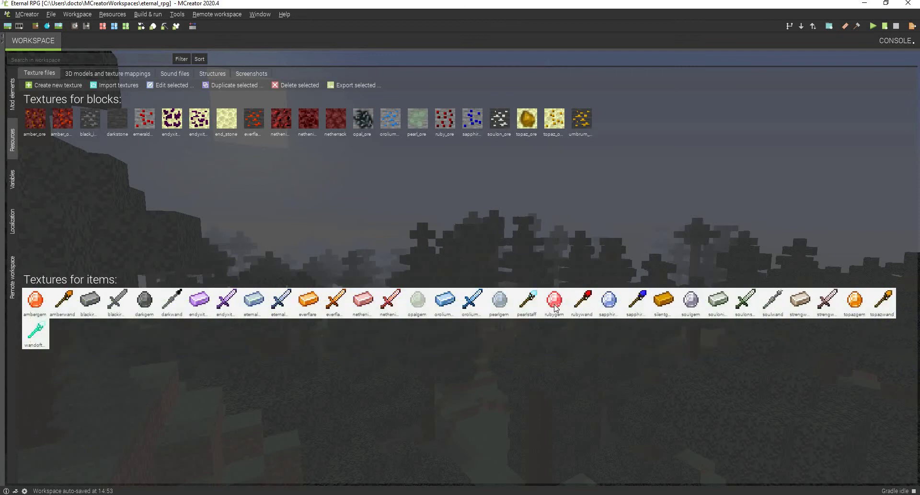
{"action": "left_click", "coordinate": [12, 108]}
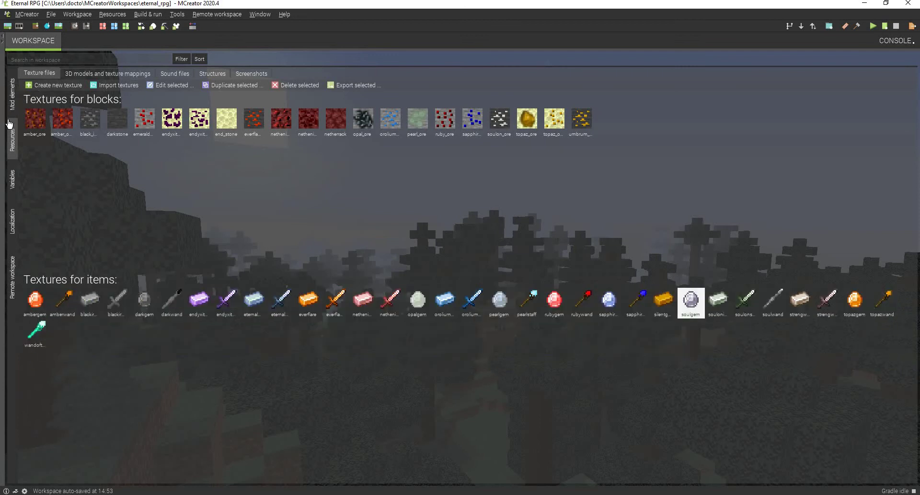